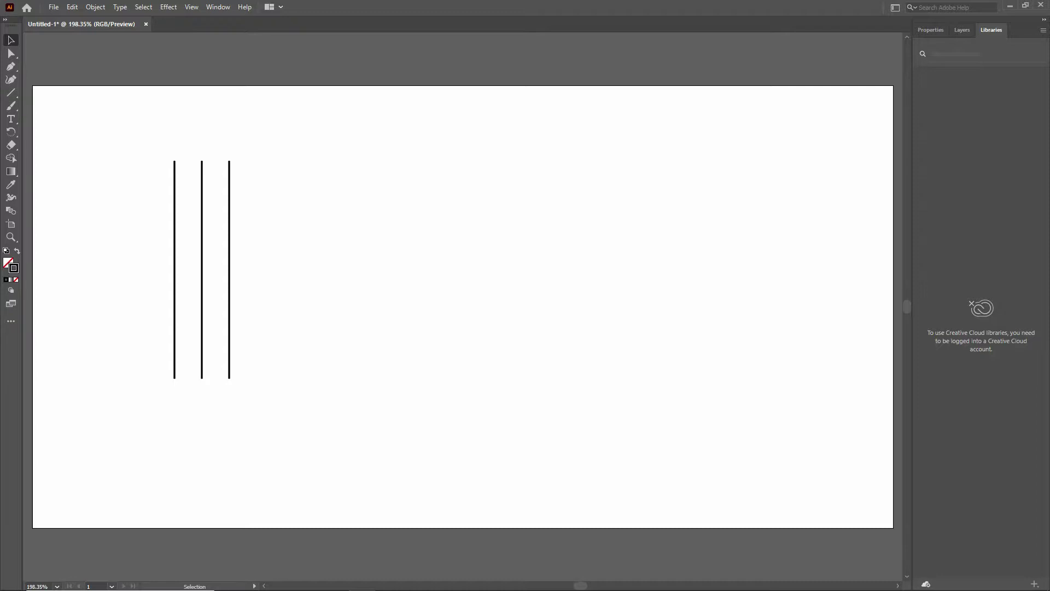
# Step: Duplicate the set of three vertical lines twice across the artboard and rotate the original set by 90°
pyautogui.moveTo(202, 269); pyautogui.dragTo(390, 269)
pyautogui.moveTo(390, 269); pyautogui.dragTo(571, 274)
pyautogui.moveTo(296, 133); pyautogui.dragTo(146, 419)
pyautogui.rightClick(201, 239)
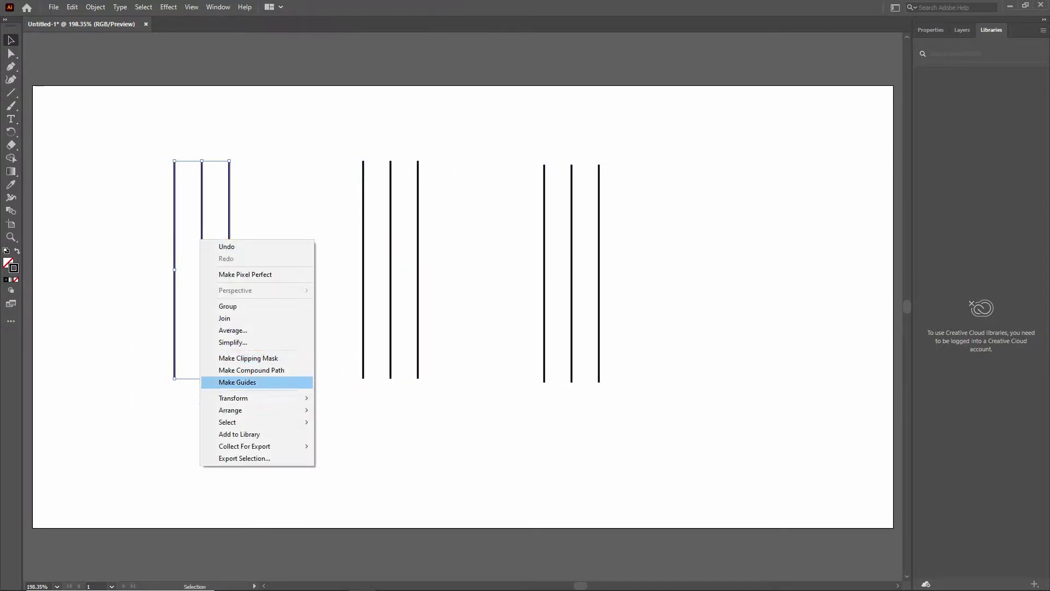
pyautogui.moveTo(234, 397)
pyautogui.click(334, 426)
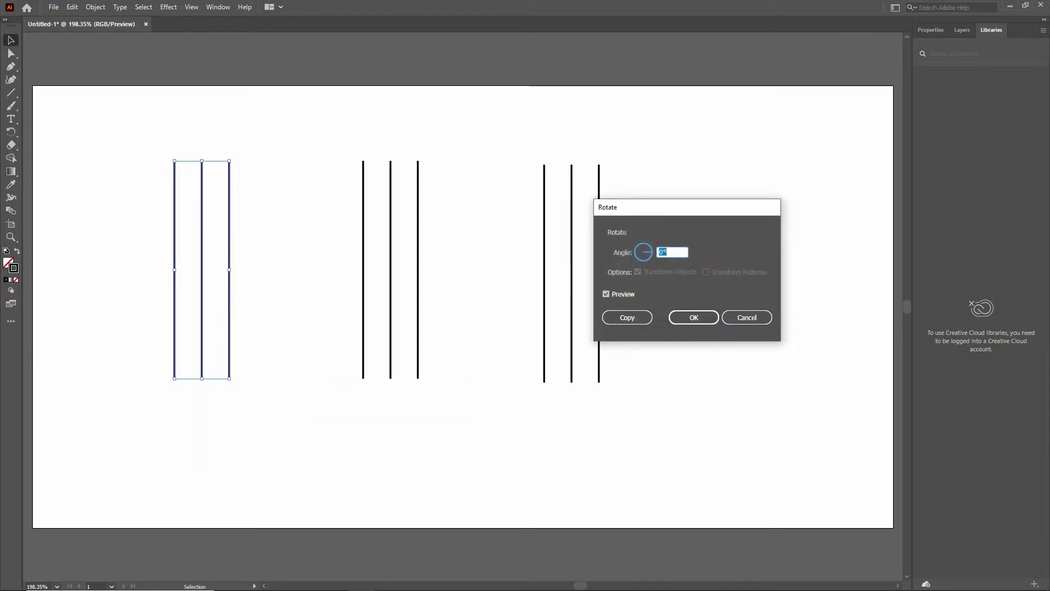
pyautogui.write('90')
pyautogui.press('Return')
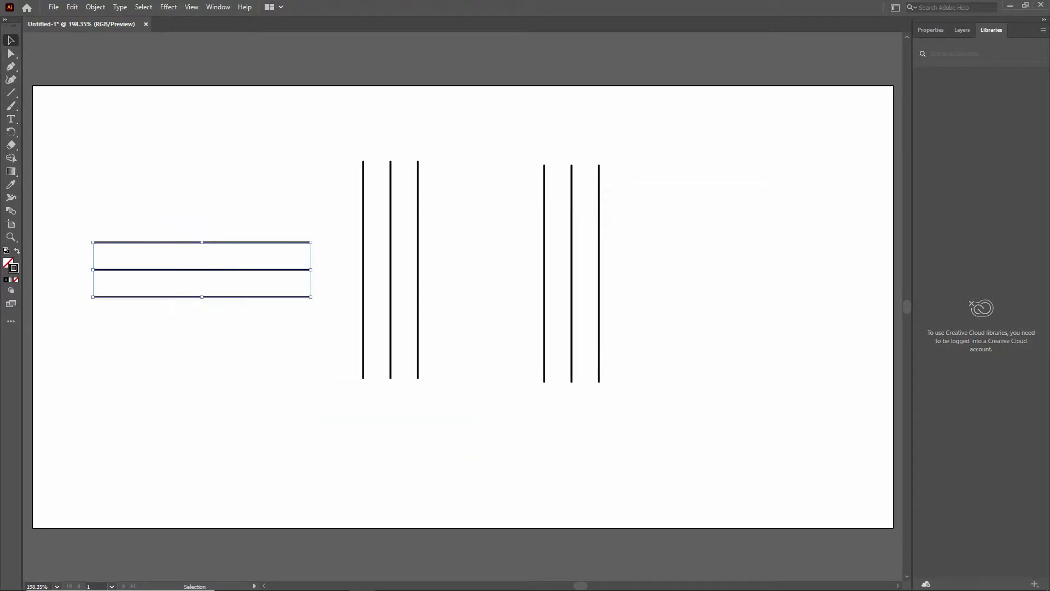
# Step: Place the horizontal line set beneath the two vertical sets and stretch it to about 90 mm wide
pyautogui.moveTo(211, 264); pyautogui.dragTo(353, 423)
pyautogui.moveTo(453, 428); pyautogui.dragTo(540, 428)
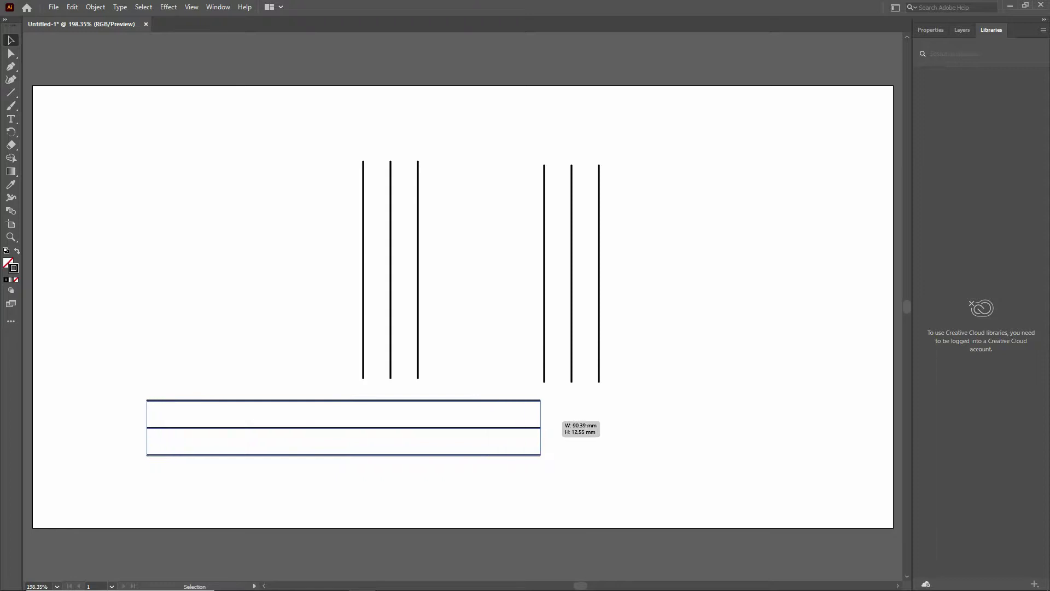
pyautogui.moveTo(305, 424); pyautogui.dragTo(329, 418)
# Step: Tilt the middle vertical set clockwise, lengthen it, and lay it across the horizontal lines as the triangle's left side
pyautogui.moveTo(312, 139); pyautogui.dragTo(436, 230)
pyautogui.moveTo(422, 156); pyautogui.dragTo(480, 149)
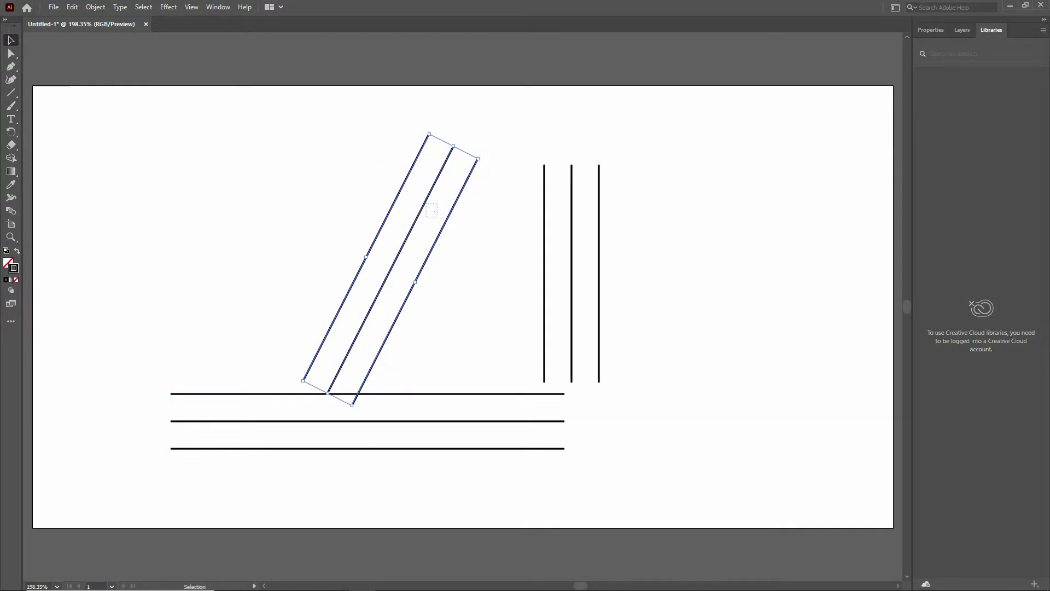
pyautogui.moveTo(418, 216); pyautogui.dragTo(321, 302)
pyautogui.moveTo(355, 234); pyautogui.dragTo(368, 210)
pyautogui.moveTo(336, 281); pyautogui.dragTo(353, 260)
pyautogui.hotkey('ctrl', 'shift', 'a')
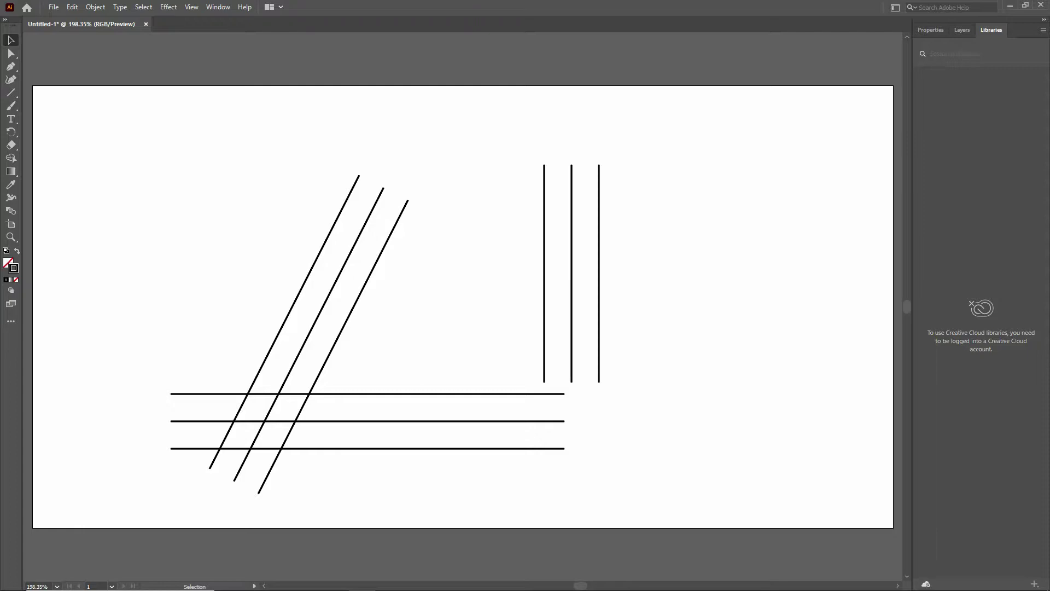
# Step: Copy the slanted set, tilt the copy the opposite way as the triangle's right side, and delete the leftover vertical lines
pyautogui.moveTo(297, 222); pyautogui.dragTo(429, 280)
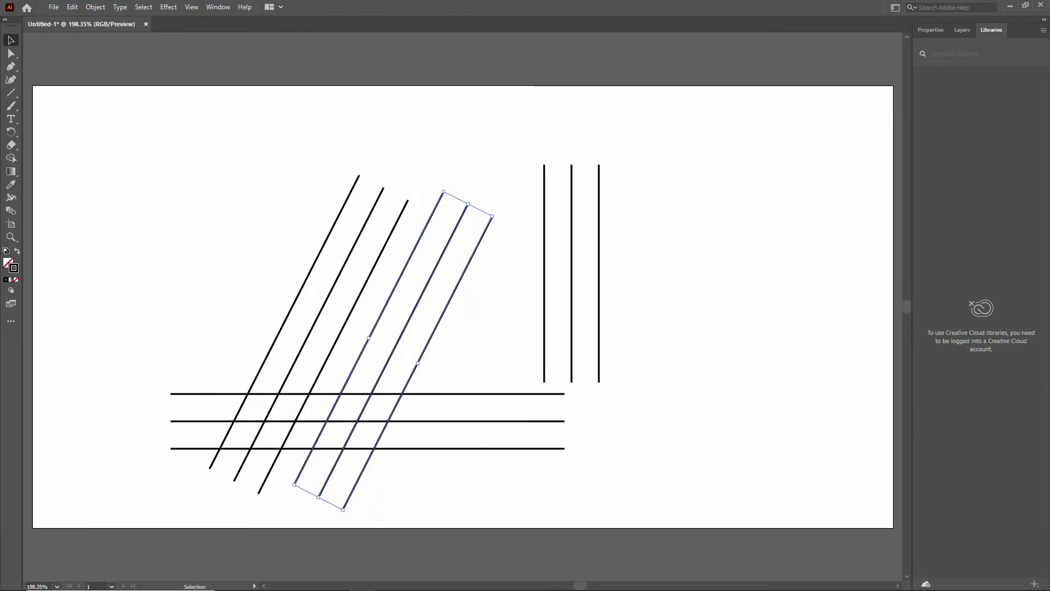
pyautogui.moveTo(457, 185); pyautogui.dragTo(275, 206)
pyautogui.moveTo(394, 350); pyautogui.dragTo(415, 333)
pyautogui.moveTo(459, 140); pyautogui.dragTo(602, 191)
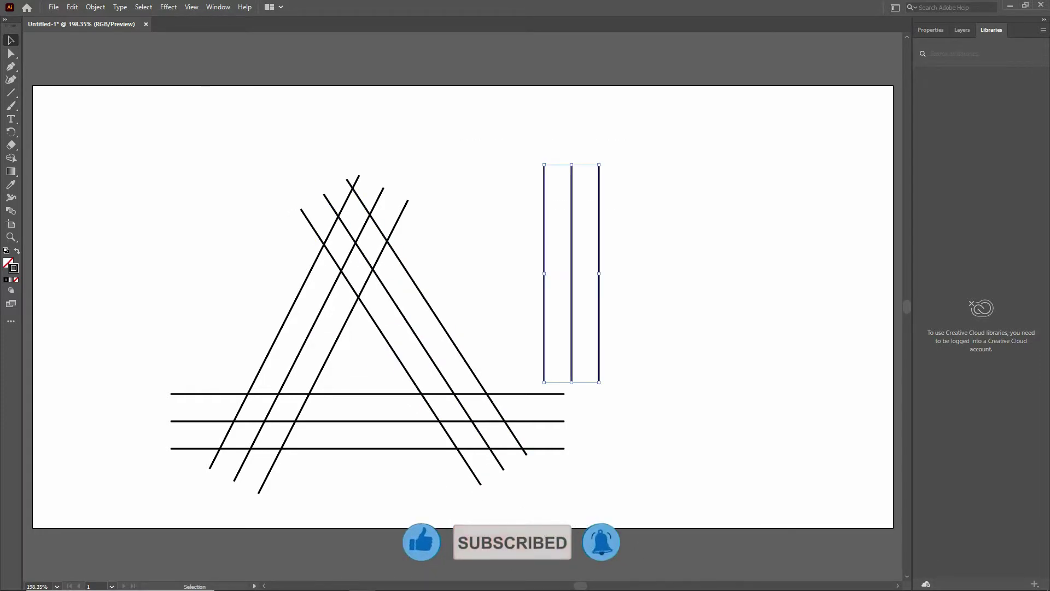
pyautogui.press('Delete')
# Step: Draw a short Pen line across the triangle's top corner, joining the two crossings below its outermost peak
pyautogui.press('p')
pyautogui.press('a')
pyautogui.press('p')
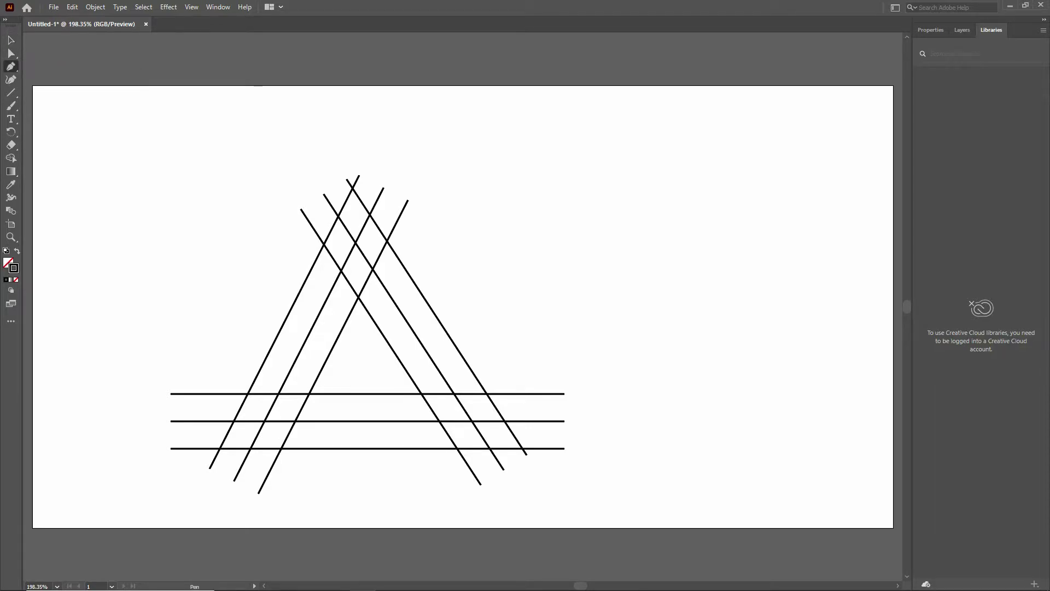
pyautogui.scroll(7, 347, 219)
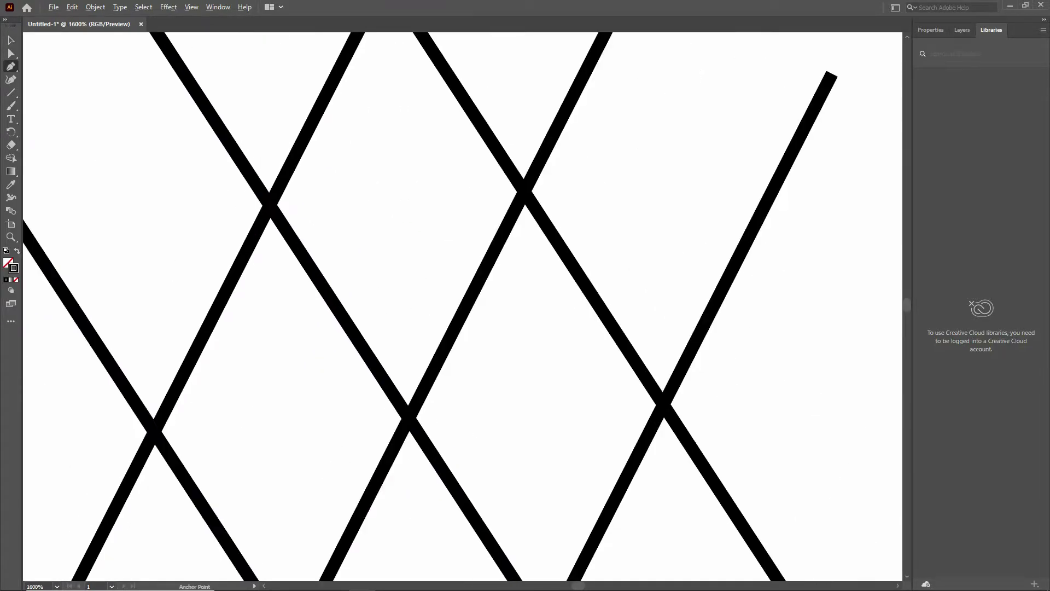
pyautogui.scroll(3, 257, 344)
pyautogui.click(257, 344)
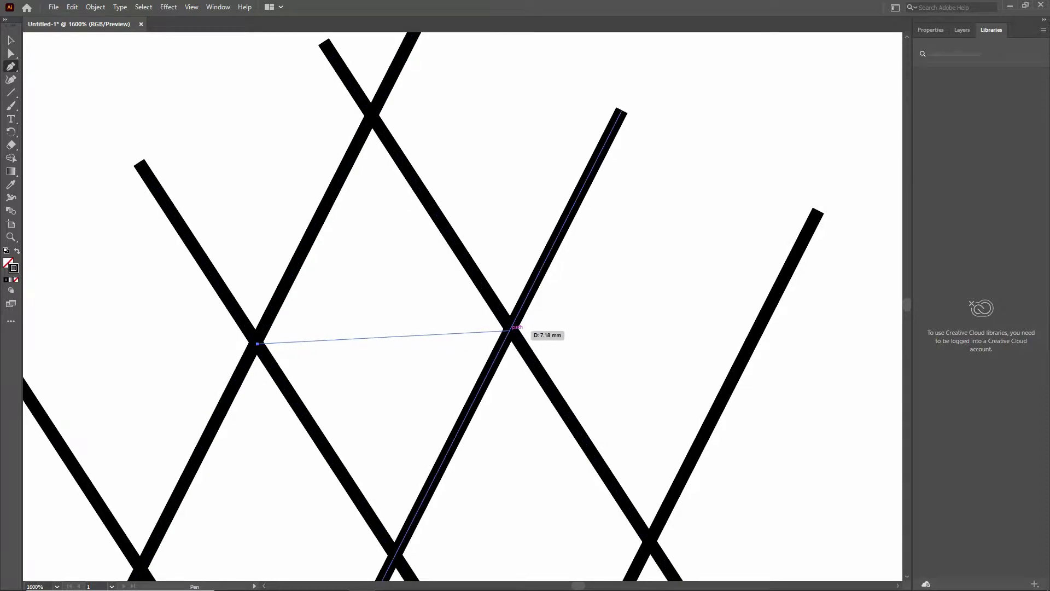
pyautogui.click(510, 328)
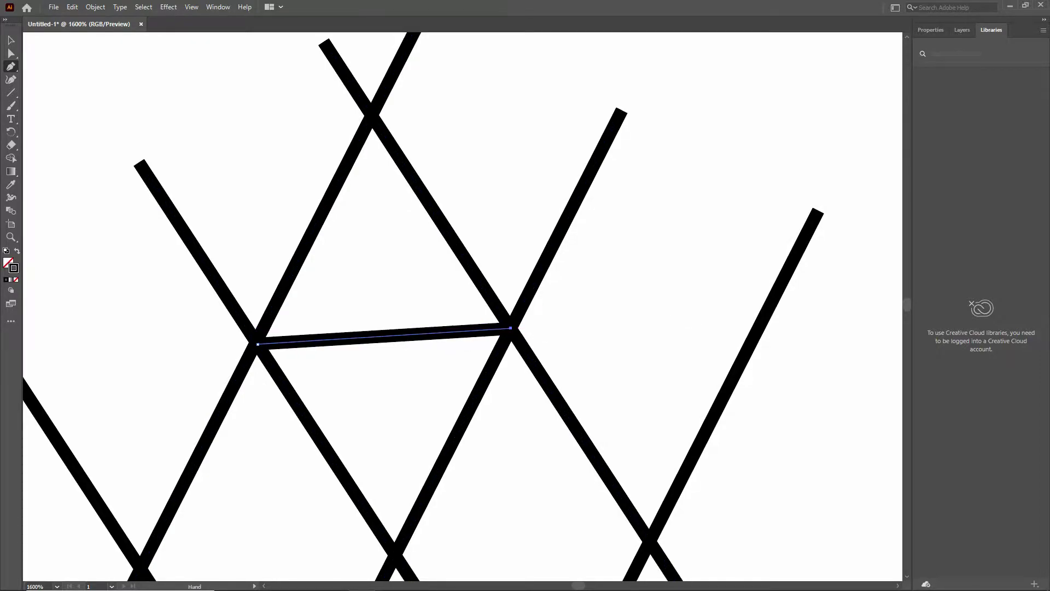
# Step: Draw short Pen lines that cut off the triangle's lower right and lower left corners at the line crossings
pyautogui.scroll(-3, 610, 292)
pyautogui.moveTo(610, 426); pyautogui.dragTo(444, 91)
pyautogui.moveTo(663, 458); pyautogui.dragTo(576, 238)
pyautogui.moveTo(719, 374); pyautogui.dragTo(576, 237)
pyautogui.click(577, 238)
pyautogui.click(532, 319)
pyautogui.moveTo(532, 320); pyautogui.dragTo(960, 385)
pyautogui.click(186, 302)
pyautogui.click(237, 385)
pyautogui.scroll(-3, 521, 475)
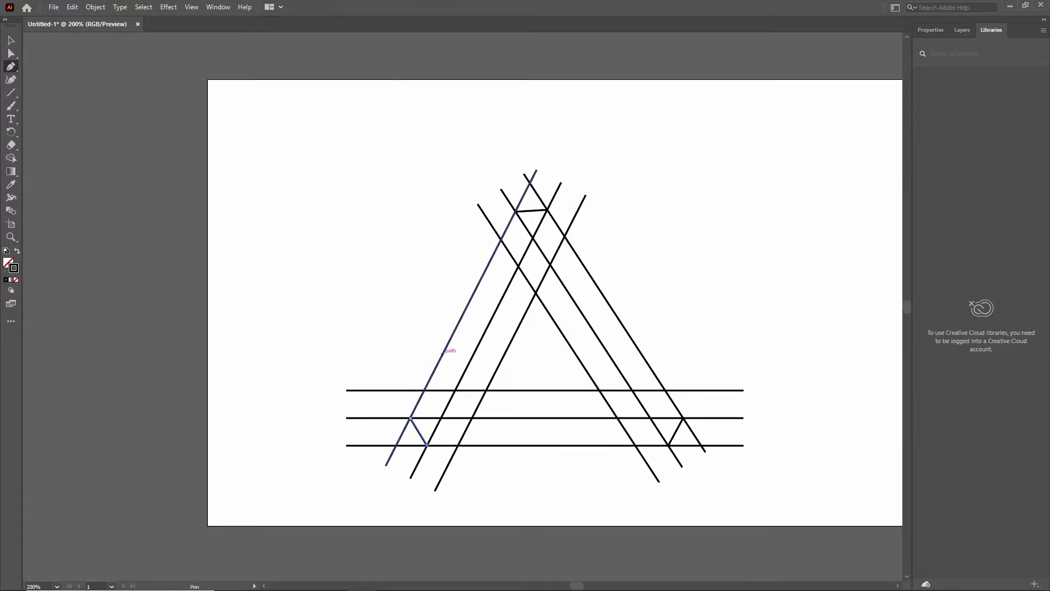
# Step: Trim all line ends and corner tips outside the triangle outline with the Shape Builder
pyautogui.press('v')
pyautogui.moveTo(320, 144)
pyautogui.mouseDown()
pyautogui.moveTo(808, 482)
pyautogui.moveTo(808, 497)
pyautogui.mouseUp()
pyautogui.hotkey('shift', 'm')
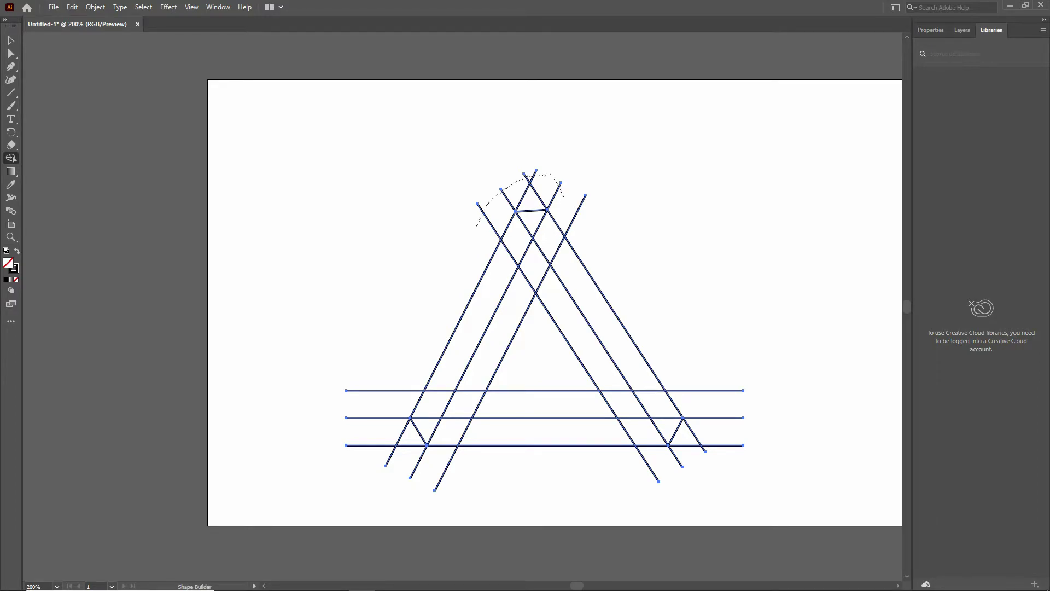
pyautogui.moveTo(698, 358)
pyautogui.mouseDown()
pyautogui.moveTo(700, 442)
pyautogui.moveTo(657, 474)
pyautogui.mouseUp()
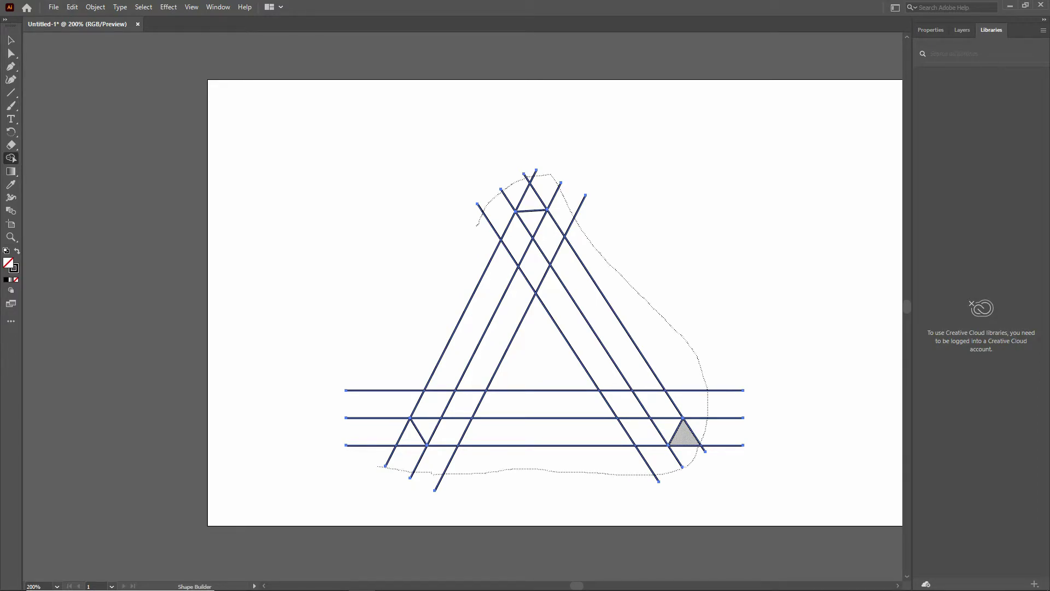
pyautogui.moveTo(377, 466); pyautogui.dragTo(365, 392)
pyautogui.moveTo(700, 339)
pyautogui.mouseDown()
pyautogui.moveTo(656, 484)
pyautogui.moveTo(678, 455)
pyautogui.moveTo(705, 450)
pyautogui.mouseUp()
pyautogui.moveTo(359, 457); pyautogui.dragTo(458, 484)
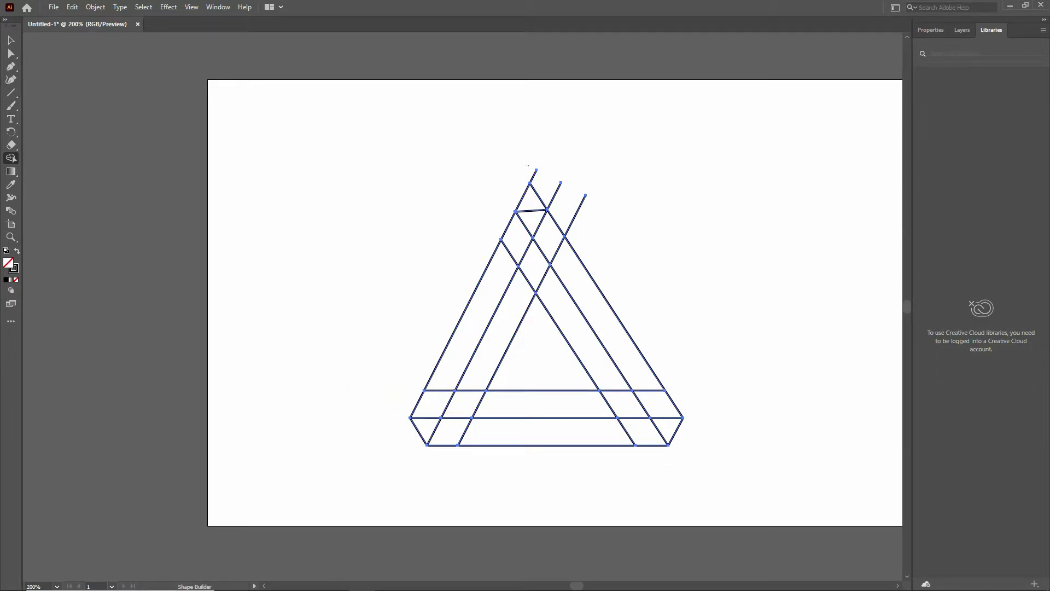
pyautogui.moveTo(581, 218); pyautogui.dragTo(581, 219)
pyautogui.moveTo(538, 194); pyautogui.dragTo(558, 191)
pyautogui.press('v')
pyautogui.hotkey('ctrl', 'shift', 'a')
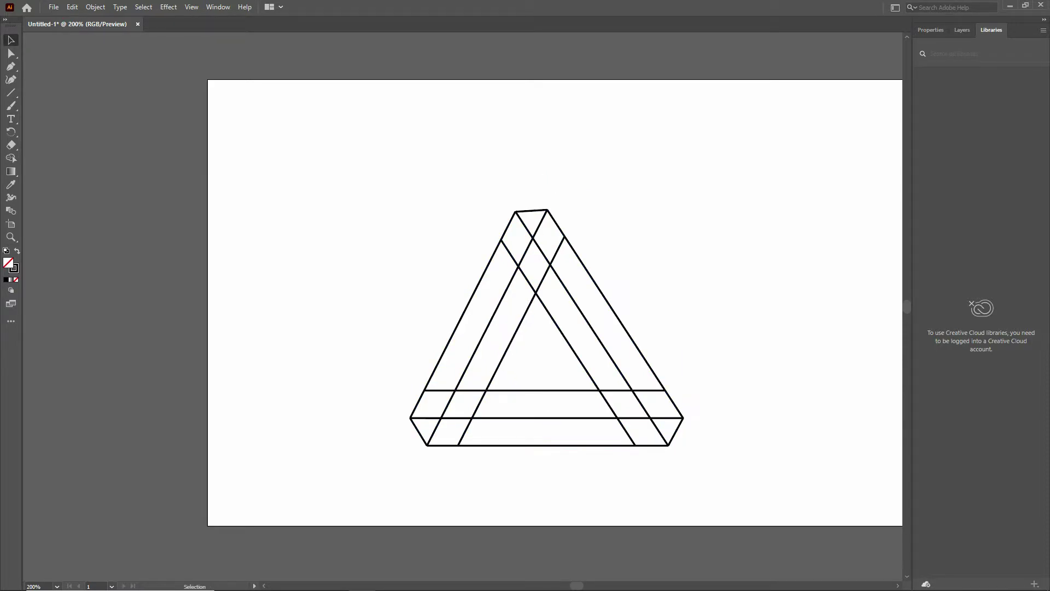
# Step: Merge the segments inside the outline with the Shape Builder into three interlocking L-shaped bars of an impossible triangle
pyautogui.moveTo(344, 142); pyautogui.dragTo(724, 456)
pyautogui.scroll(3, 766, 372)
pyautogui.scroll(-2, 766, 372)
pyautogui.moveTo(438, 306); pyautogui.dragTo(460, 311)
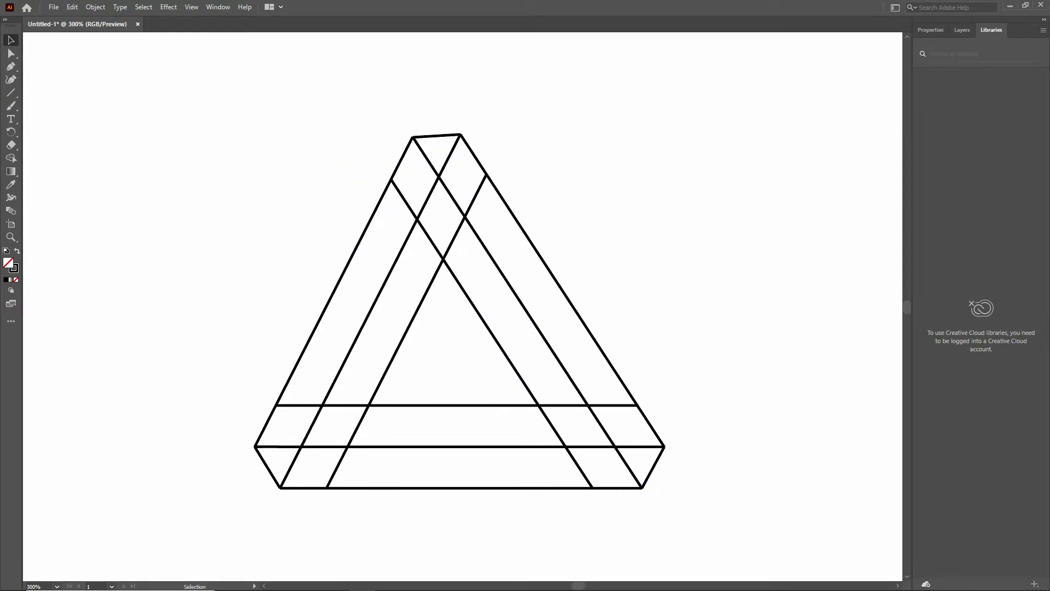
pyautogui.moveTo(162, 94); pyautogui.dragTo(692, 504)
pyautogui.hotkey('shift', 'm')
pyautogui.moveTo(437, 149)
pyautogui.mouseDown()
pyautogui.moveTo(629, 415)
pyautogui.moveTo(361, 425)
pyautogui.mouseUp()
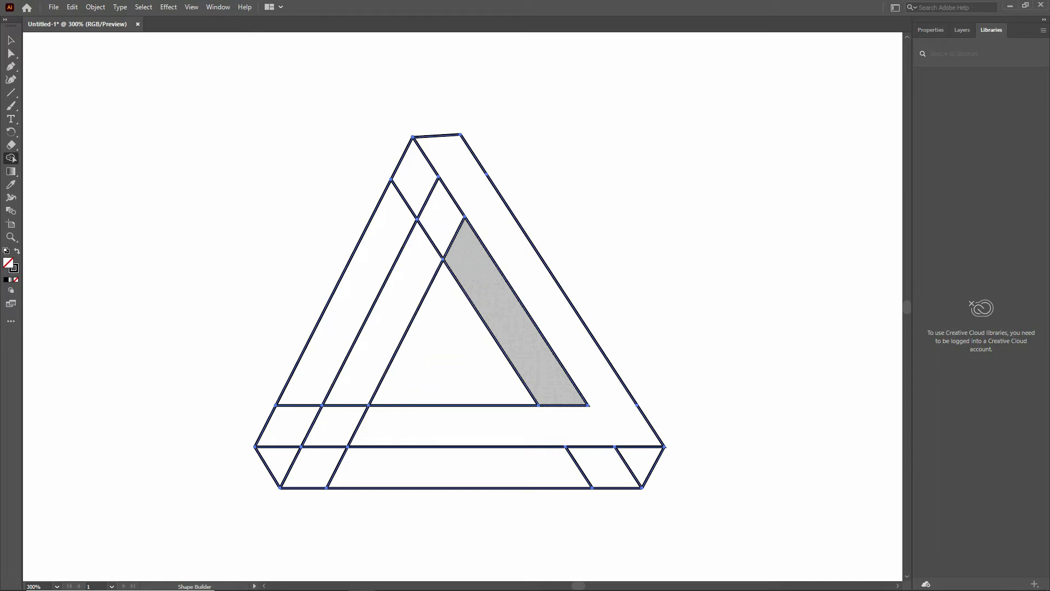
pyautogui.moveTo(640, 466)
pyautogui.mouseDown()
pyautogui.moveTo(295, 468)
pyautogui.moveTo(339, 307)
pyautogui.moveTo(492, 306)
pyautogui.mouseUp()
pyautogui.press('v')
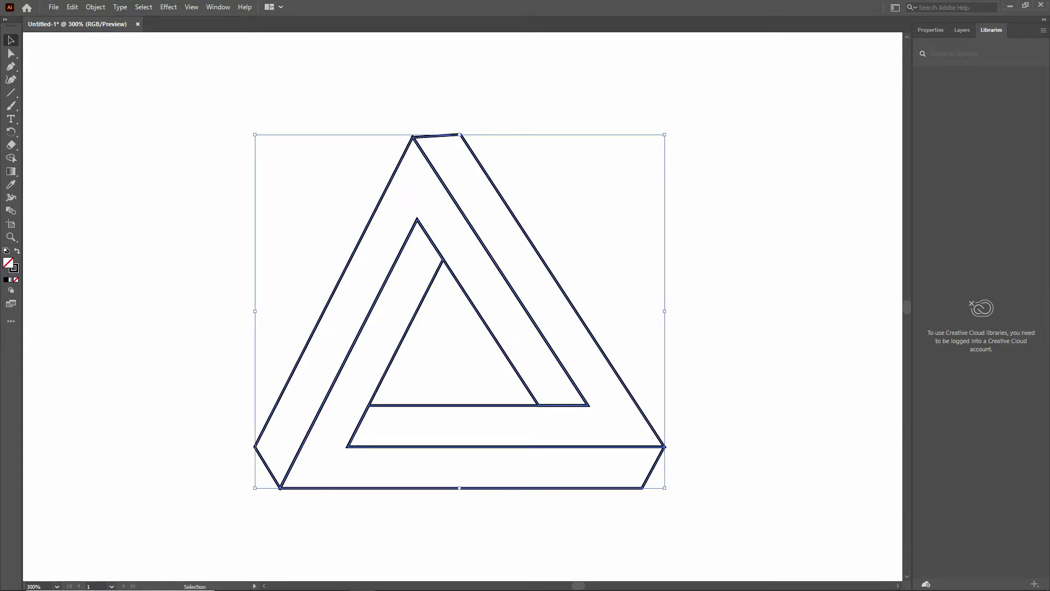
pyautogui.hotkey('ctrl', 'shift', 'a')
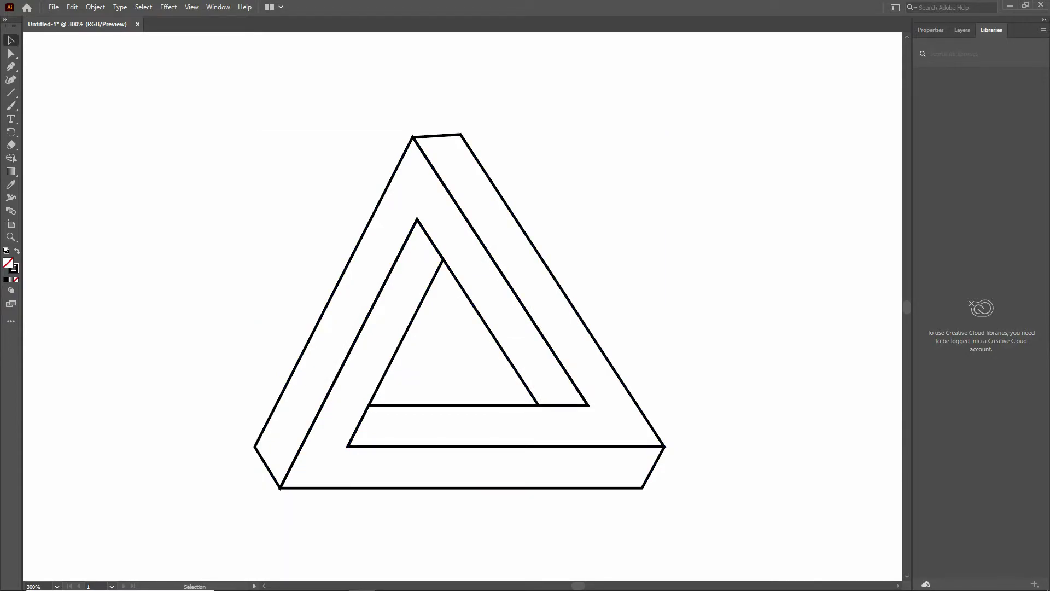
# Step: Fill the right-hand bar with a linear gradient from bright green to dark green
pyautogui.click(11, 280)
pyautogui.moveTo(760, 199); pyautogui.dragTo(764, 164)
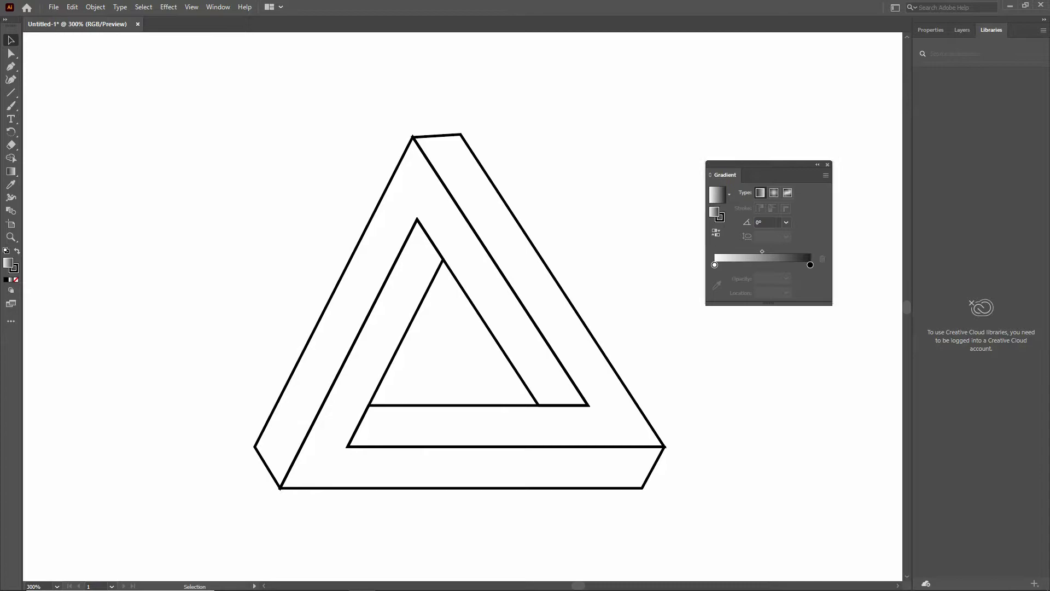
pyautogui.moveTo(497, 192); pyautogui.dragTo(552, 211)
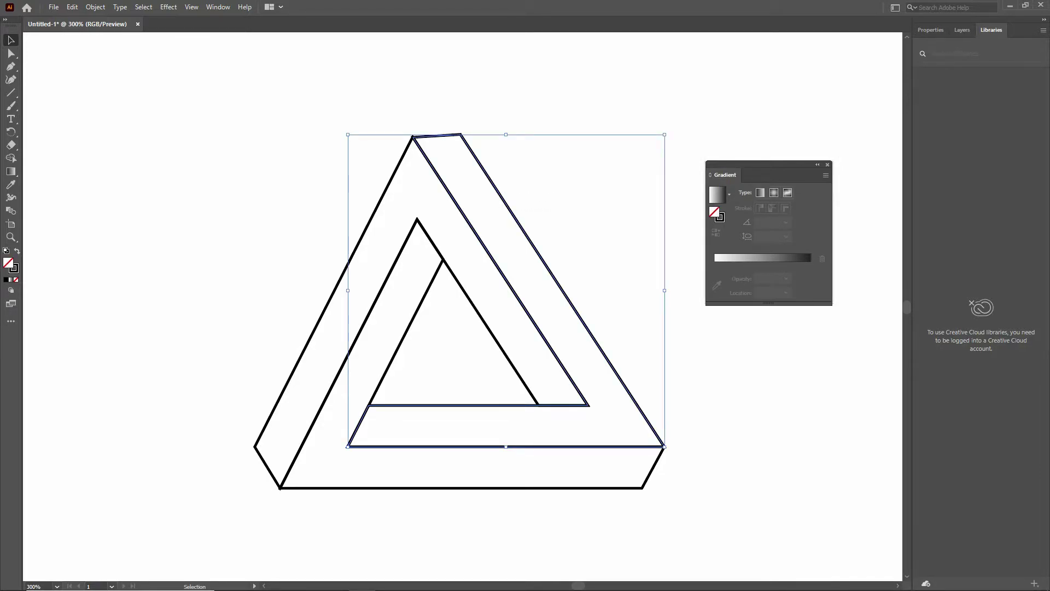
pyautogui.click(721, 258)
pyautogui.doubleClick(714, 278)
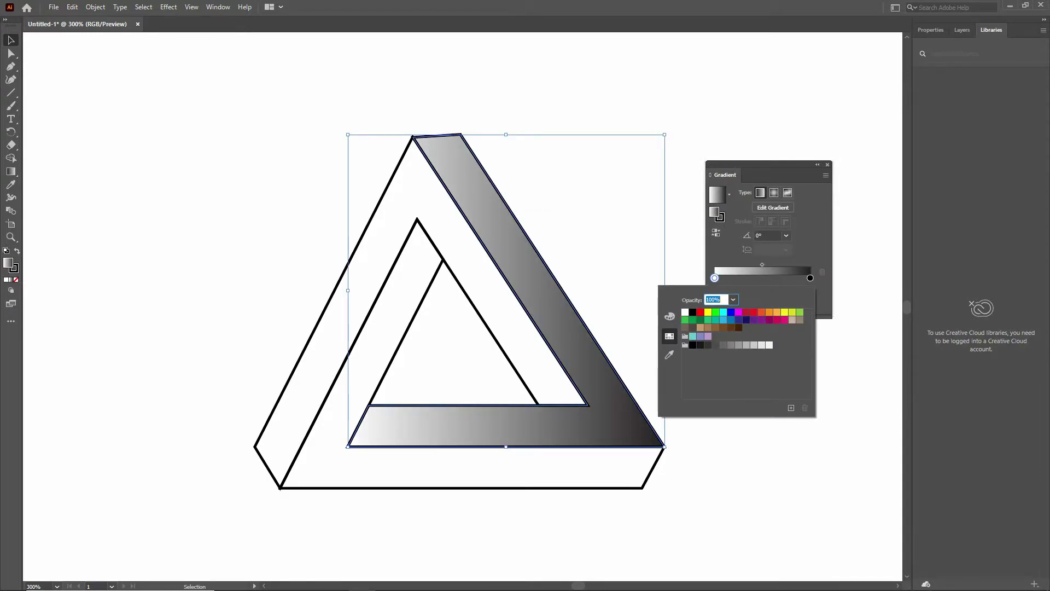
pyautogui.click(715, 312)
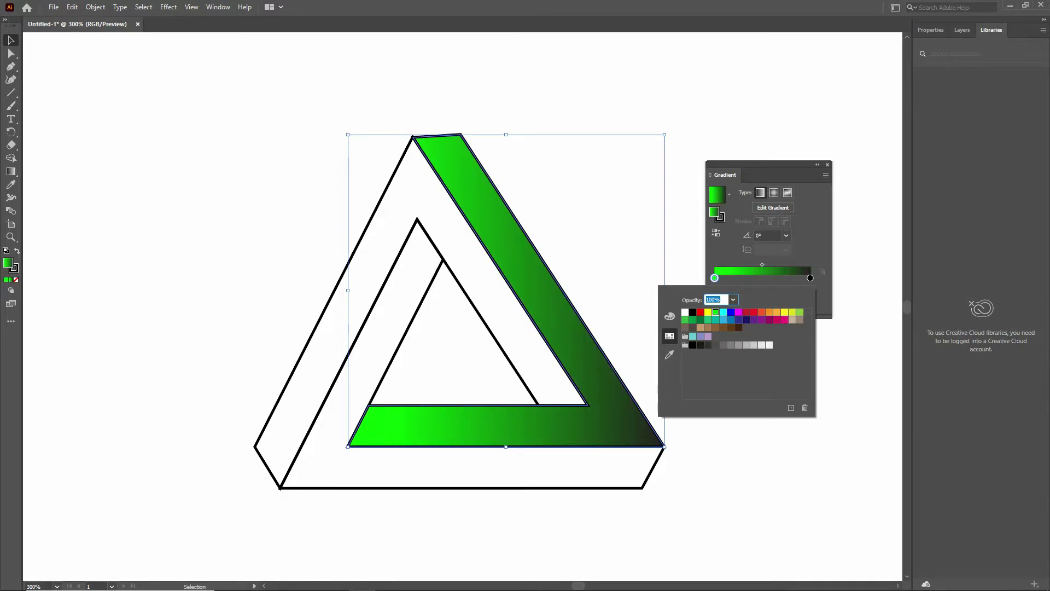
pyautogui.click(810, 278)
pyautogui.doubleClick(810, 278)
pyautogui.click(700, 319)
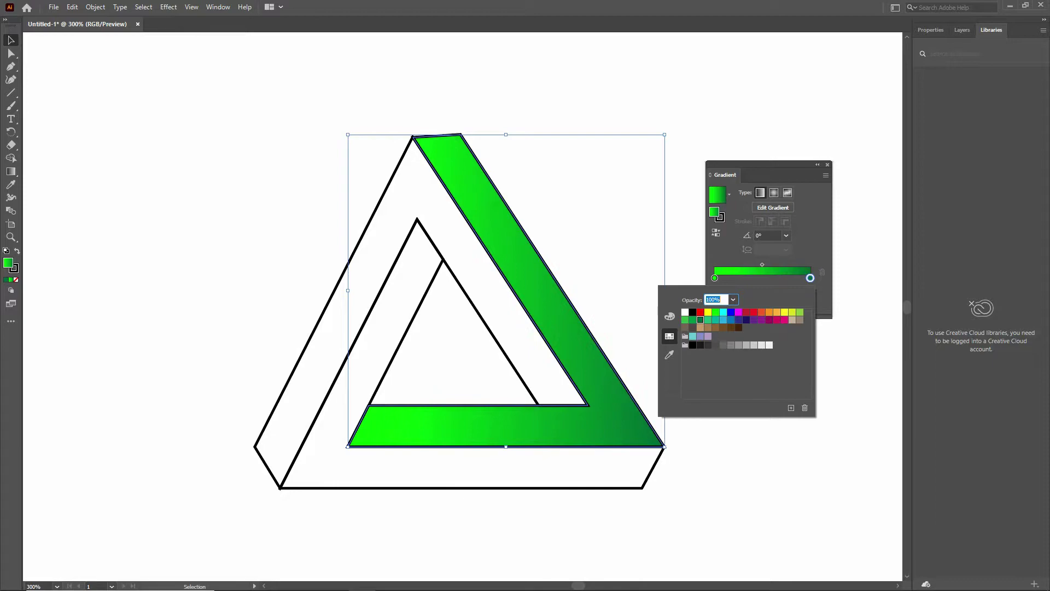
pyautogui.press('Escape')
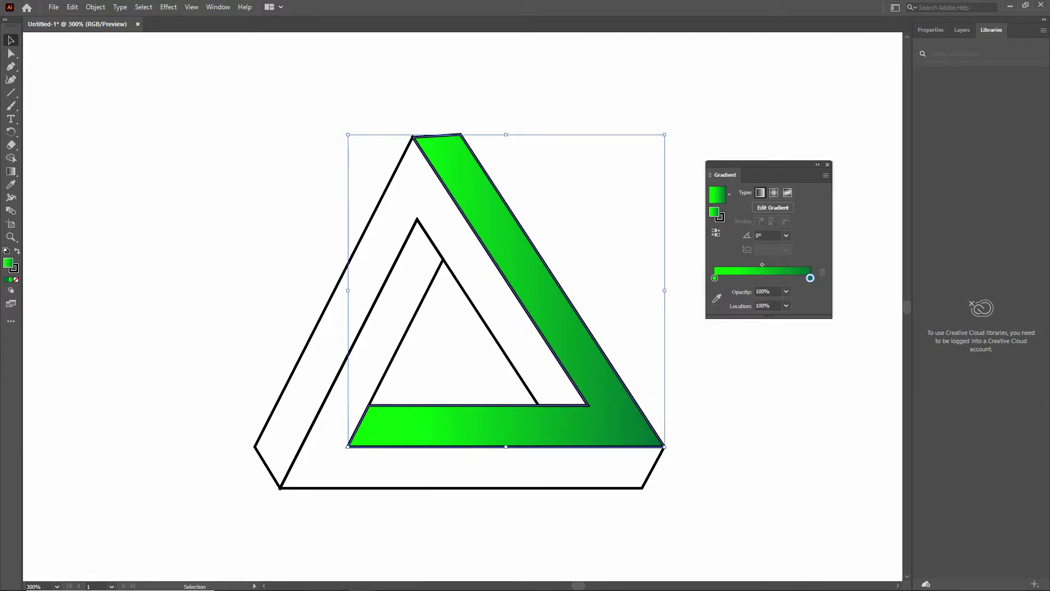
# Step: Rearrange the right-hand bar's gradient to run from dark to bright green, with a middle stop at about 38%
pyautogui.moveTo(714, 278)
pyautogui.mouseDown()
pyautogui.moveTo(791, 278)
pyautogui.moveTo(715, 278)
pyautogui.mouseUp()
pyautogui.moveTo(791, 278); pyautogui.dragTo(752, 278)
pyautogui.hotkey('ctrl', 'shift', 'a')
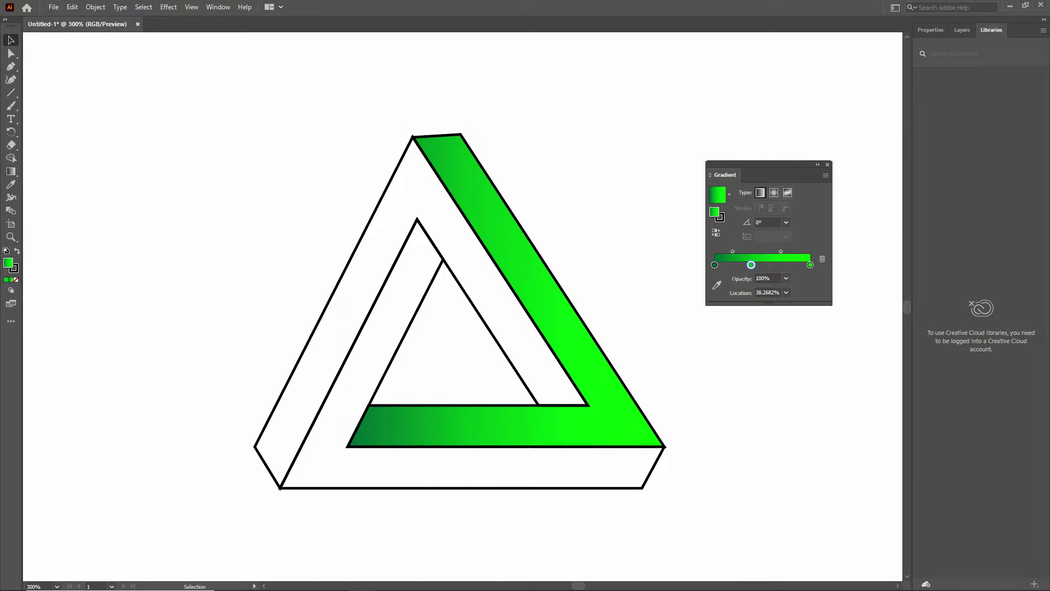
# Step: Fill the left-hand bar with the gradient running from bright to dark green, with a middle stop at about 63%
pyautogui.moveTo(338, 174); pyautogui.dragTo(415, 192)
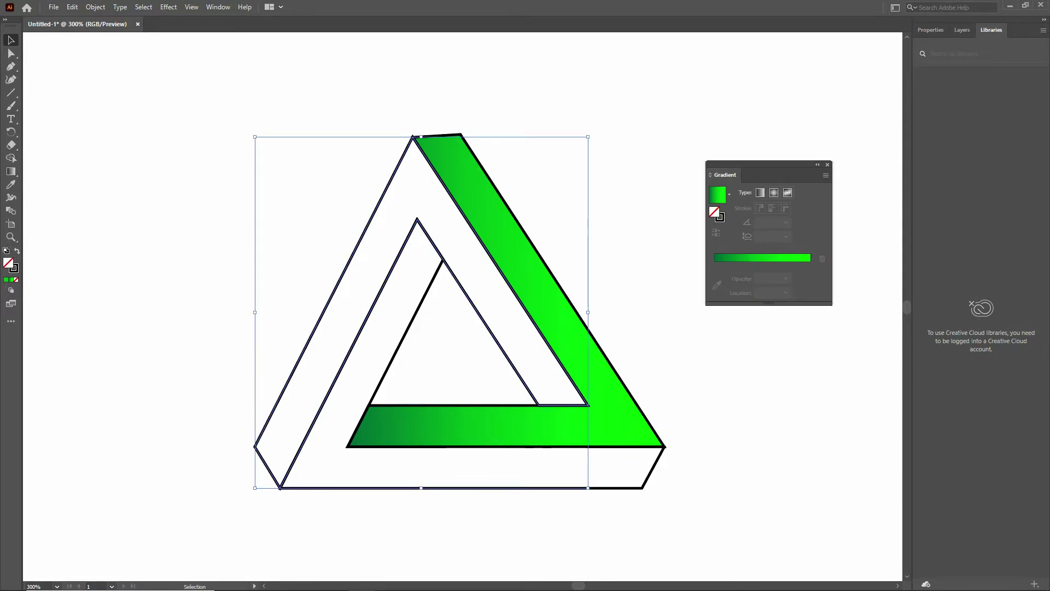
pyautogui.press('.')
pyautogui.moveTo(714, 278)
pyautogui.mouseDown()
pyautogui.moveTo(803, 278)
pyautogui.moveTo(714, 278)
pyautogui.mouseUp()
pyautogui.moveTo(793, 278)
pyautogui.mouseDown()
pyautogui.moveTo(810, 278)
pyautogui.moveTo(761, 278)
pyautogui.moveTo(774, 277)
pyautogui.mouseUp()
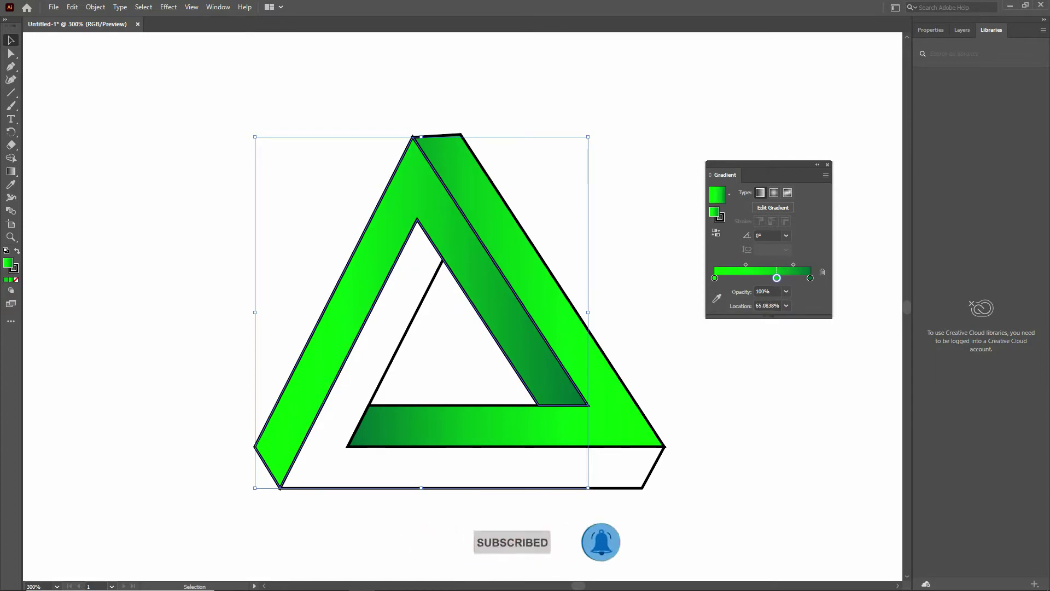
pyautogui.click(601, 541)
# Step: Apply the green gradient to the remaining bottom bar and add another dark green stop in its middle range
pyautogui.click(507, 487)
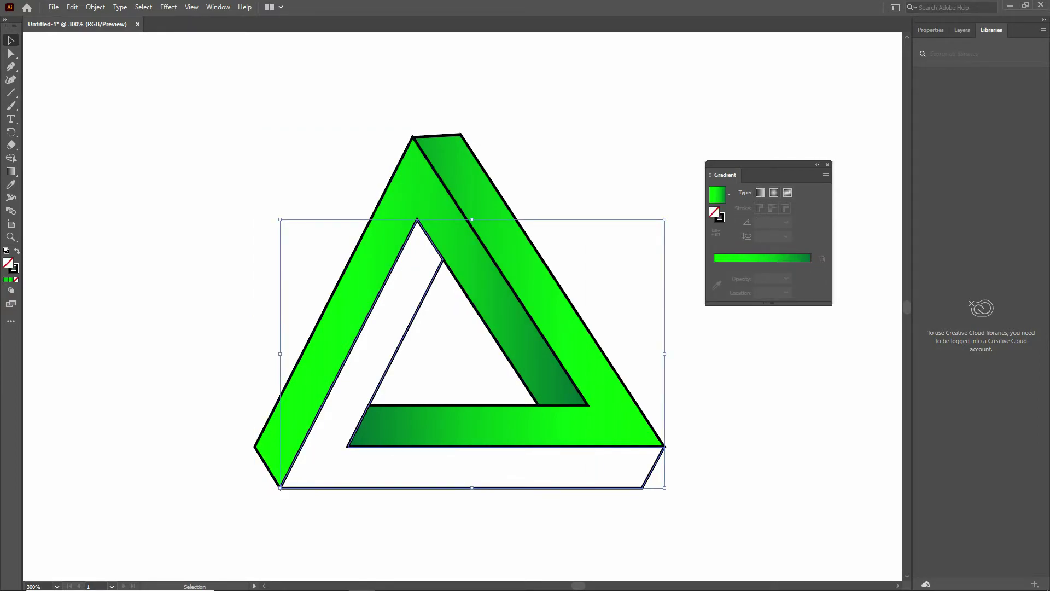
pyautogui.press('.')
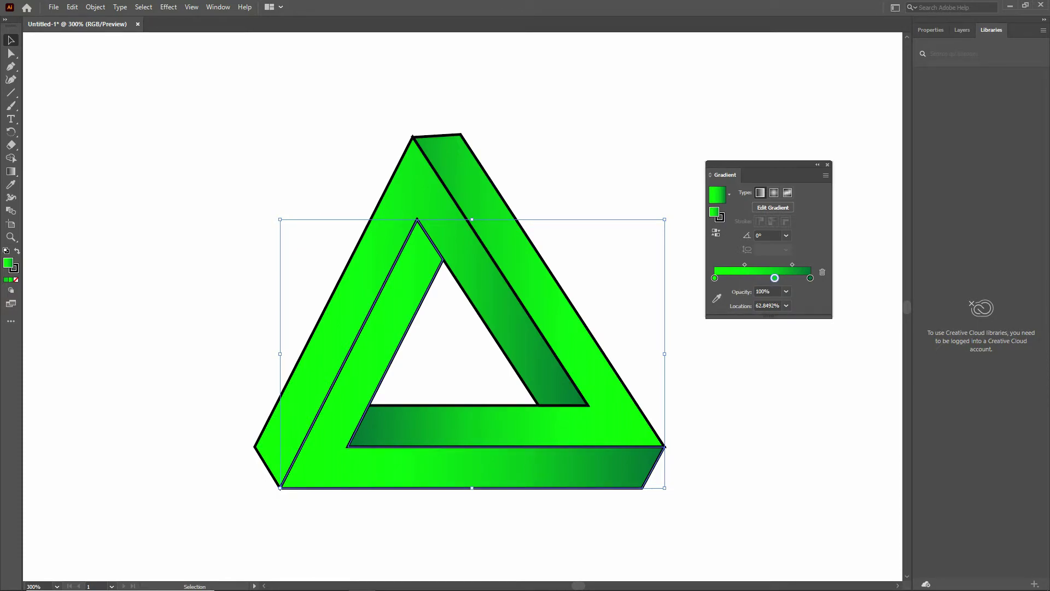
pyautogui.click(732, 278)
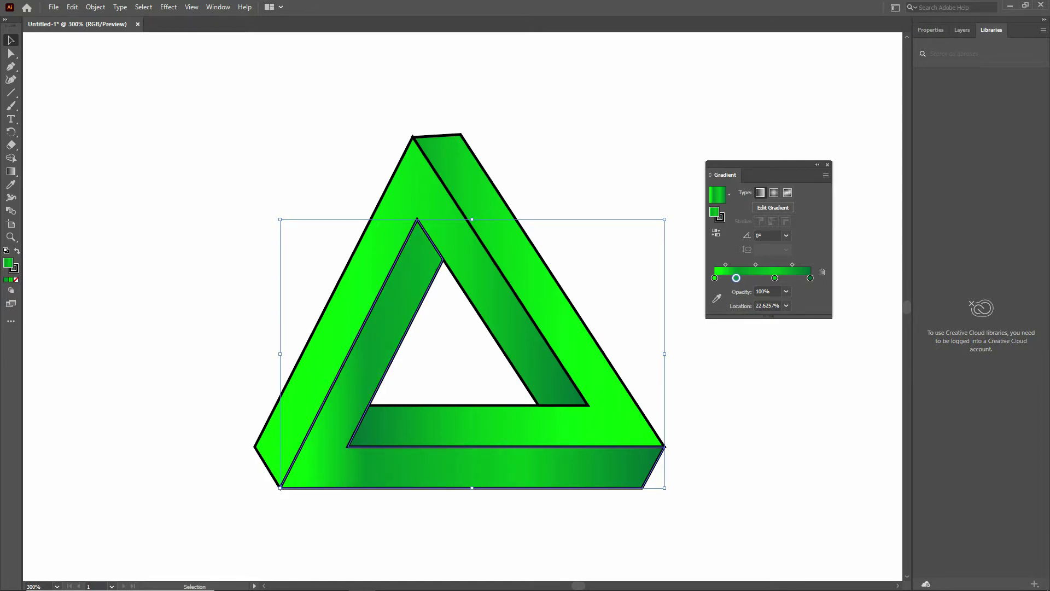
pyautogui.moveTo(782, 278); pyautogui.dragTo(755, 278)
# Step: Shift the bottom bar's two middle gradient stops toward its start and begin the gradient at the left edge of the inner opening
pyautogui.click(717, 298)
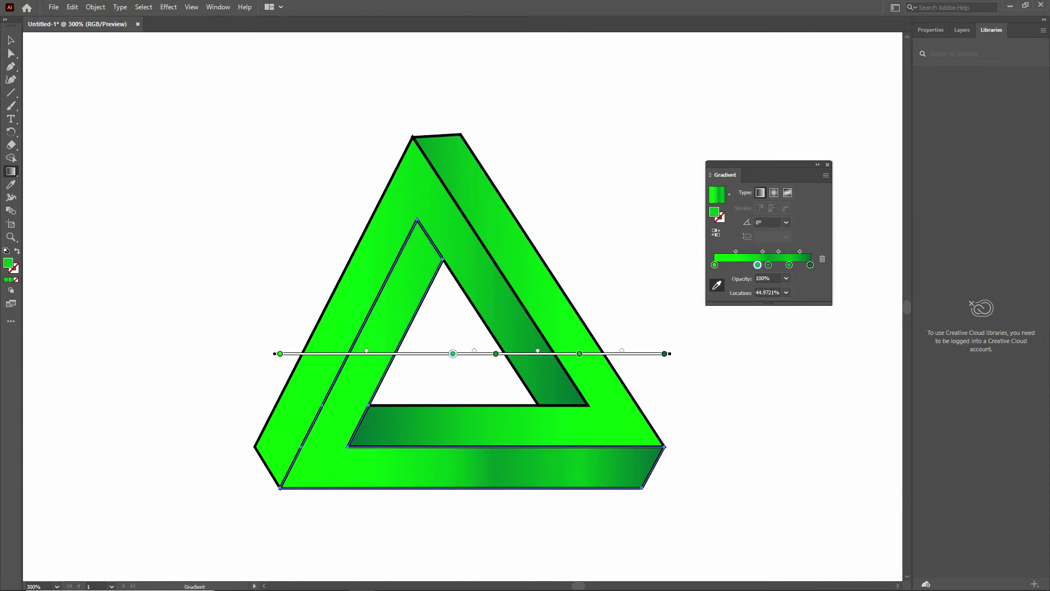
pyautogui.moveTo(449, 354); pyautogui.dragTo(419, 353)
pyautogui.moveTo(495, 353); pyautogui.dragTo(489, 353)
pyautogui.click(664, 353)
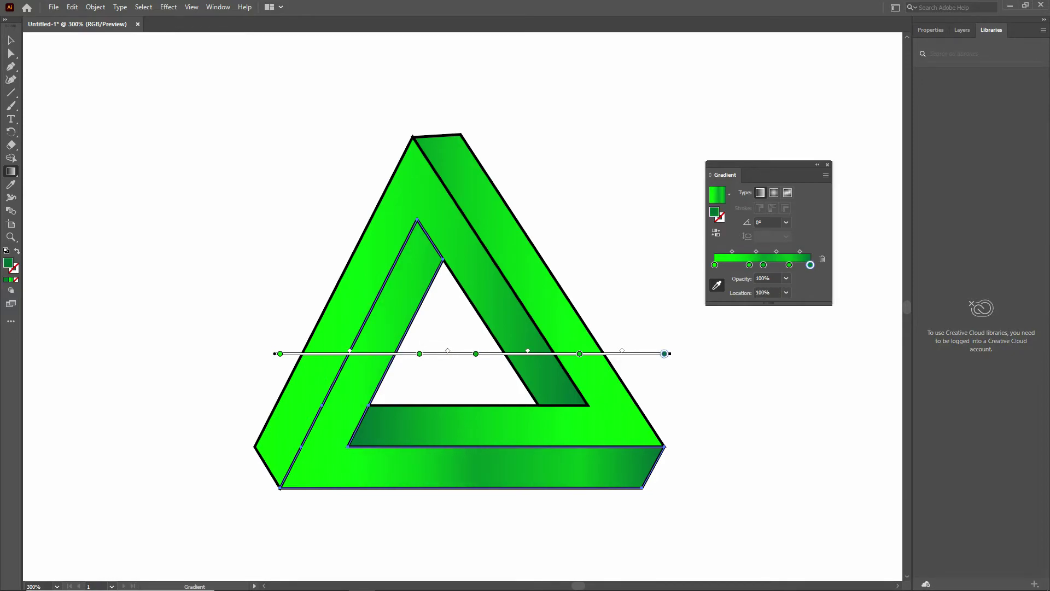
pyautogui.moveTo(274, 353)
pyautogui.mouseDown()
pyautogui.moveTo(408, 276)
pyautogui.moveTo(356, 251)
pyautogui.moveTo(391, 275)
pyautogui.mouseUp()
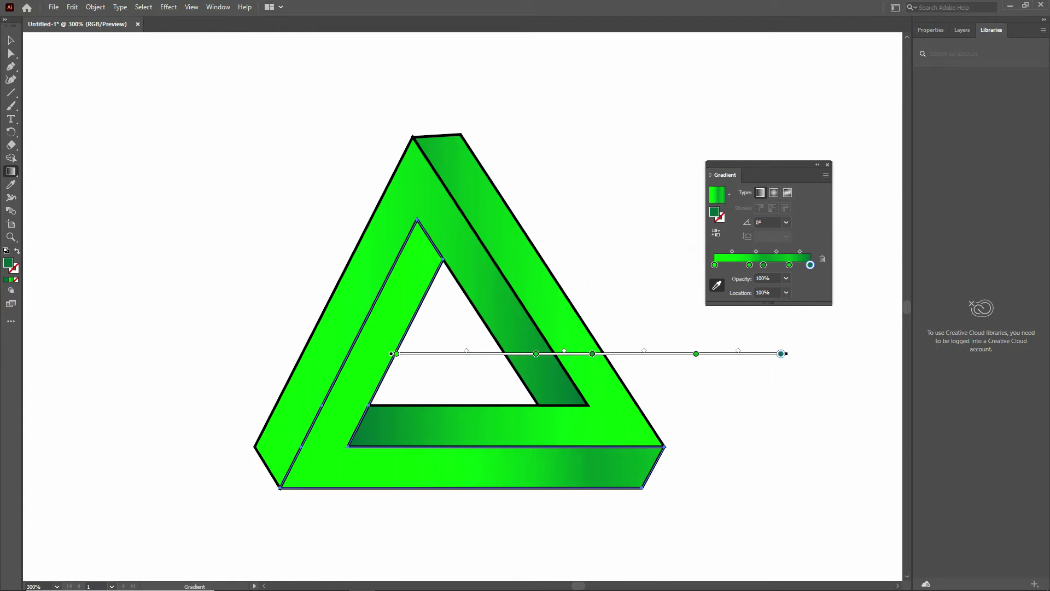
# Step: Spread the three middle stops of the bottom bar's gradient more evenly along its length
pyautogui.moveTo(593, 353); pyautogui.dragTo(618, 354)
pyautogui.moveTo(536, 353); pyautogui.dragTo(499, 353)
pyautogui.moveTo(696, 353); pyautogui.dragTo(672, 353)
# Step: Try to recolour the end stop of the bottom bar's gradient with a brighter green sampled from the artwork
pyautogui.click(781, 354)
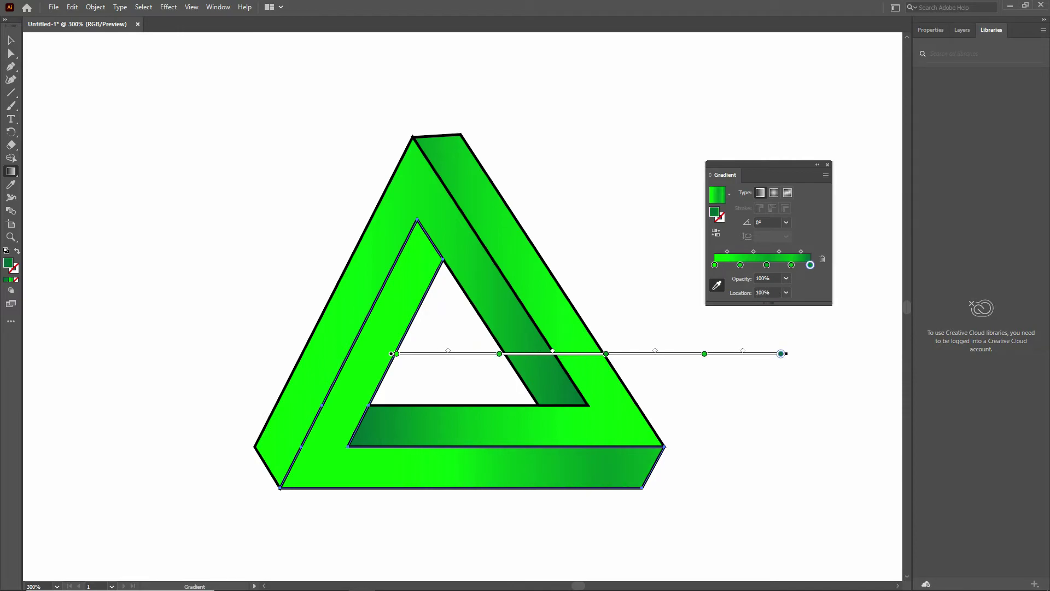
pyautogui.click(717, 284)
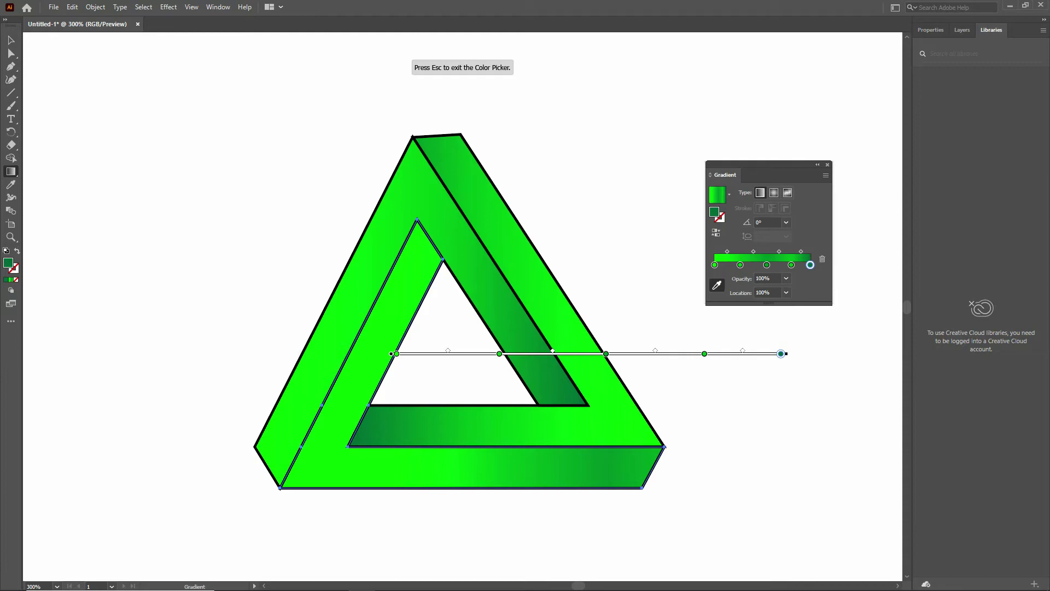
pyautogui.press('Escape')
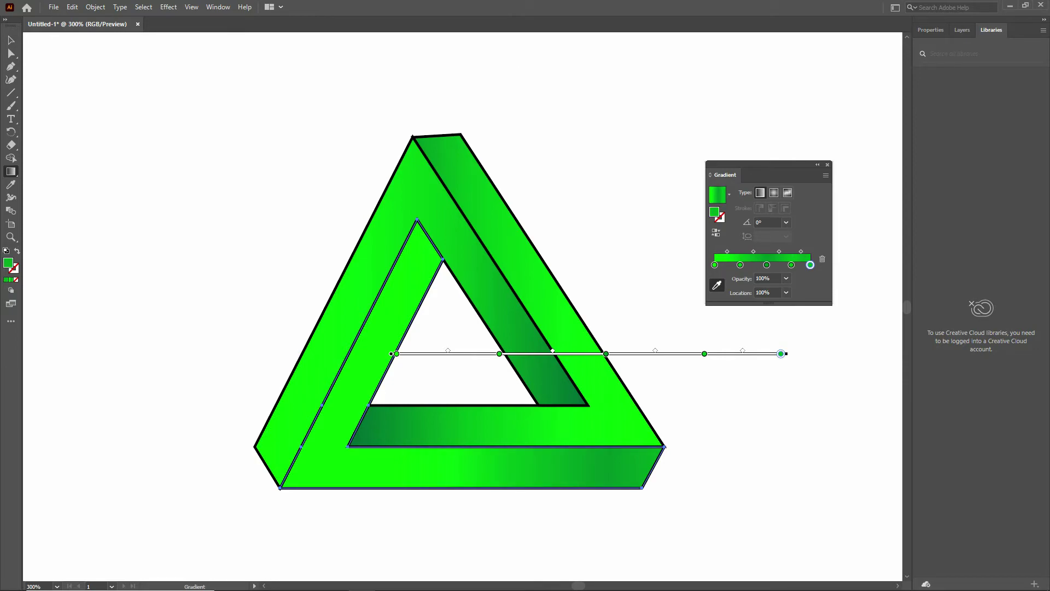
pyautogui.doubleClick(781, 353)
pyautogui.click(641, 430)
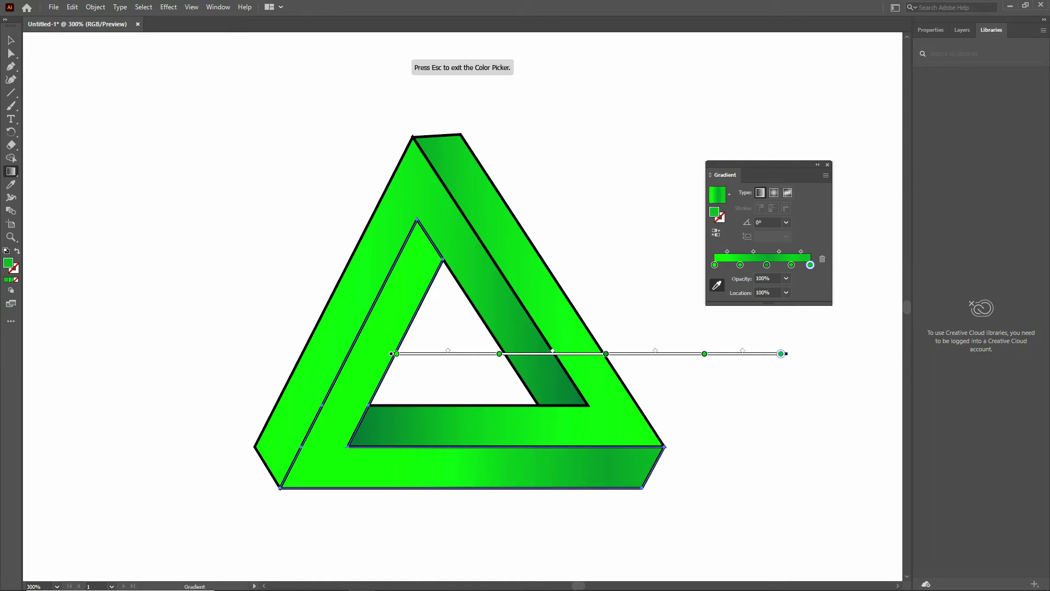
pyautogui.click(367, 343)
pyautogui.press('Escape')
pyautogui.rightClick(368, 343)
pyautogui.moveTo(396, 353); pyautogui.dragTo(421, 354)
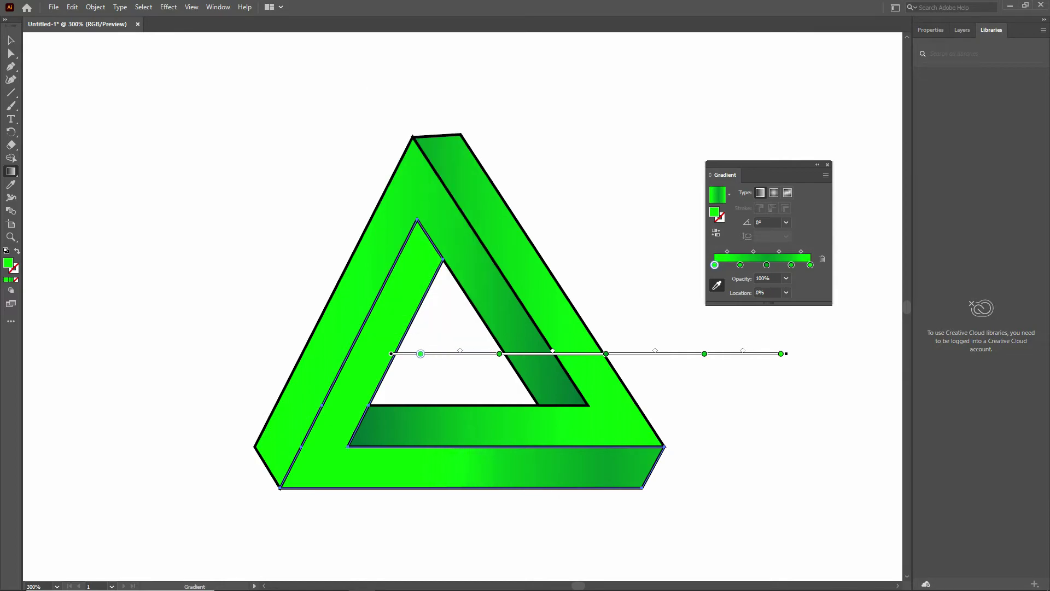
# Step: Bring the third and fourth gradient stops closer to the centre and colour the end stop and the fourth stop, at about 53%, dark green
pyautogui.moveTo(606, 353)
pyautogui.mouseDown()
pyautogui.moveTo(470, 353)
pyautogui.moveTo(555, 353)
pyautogui.mouseUp()
pyautogui.moveTo(704, 353); pyautogui.dragTo(601, 354)
pyautogui.doubleClick(781, 354)
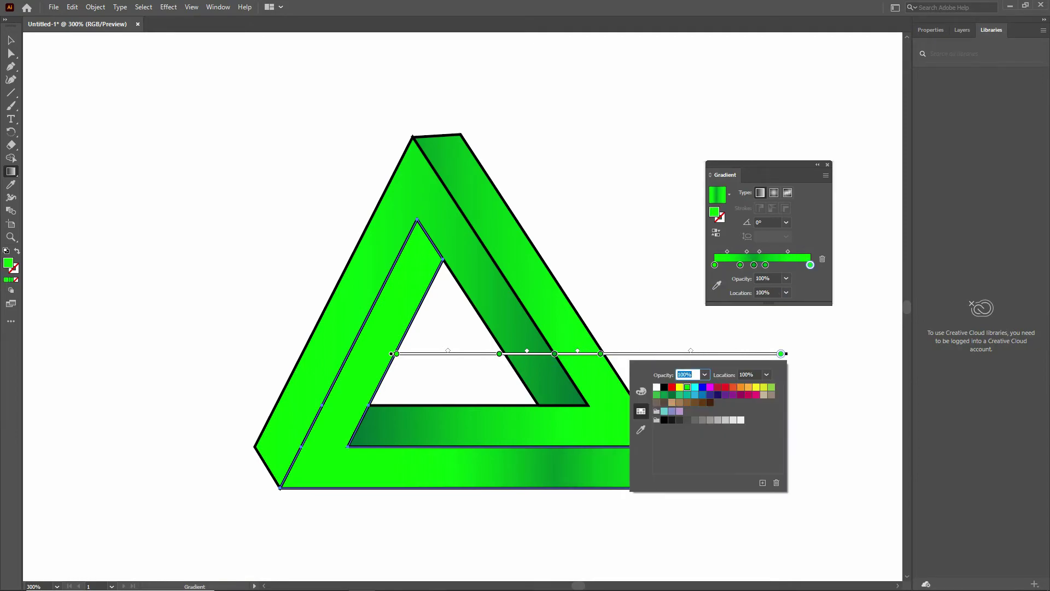
pyautogui.click(671, 394)
pyautogui.press('Escape')
pyautogui.doubleClick(601, 353)
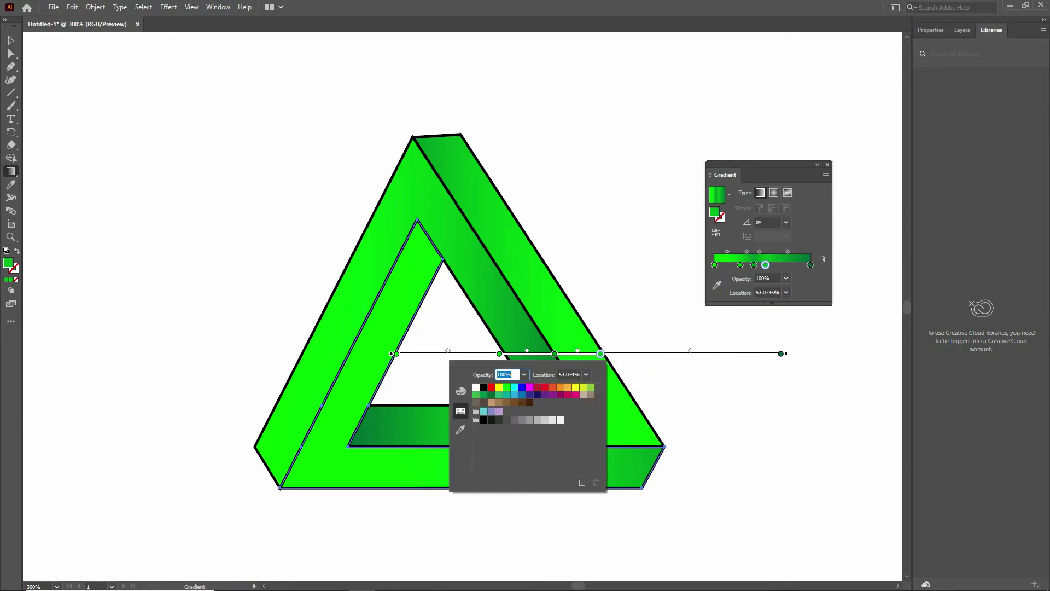
pyautogui.click(491, 394)
pyautogui.press('Return')
# Step: Redistribute the bottom bar's gradient stops, moving the dark ones near the end and the light green one to about 63%
pyautogui.moveTo(600, 353); pyautogui.dragTo(688, 354)
pyautogui.click(554, 354)
pyautogui.doubleClick(555, 353)
pyautogui.doubleClick(500, 353)
pyautogui.moveTo(500, 353); pyautogui.dragTo(456, 353)
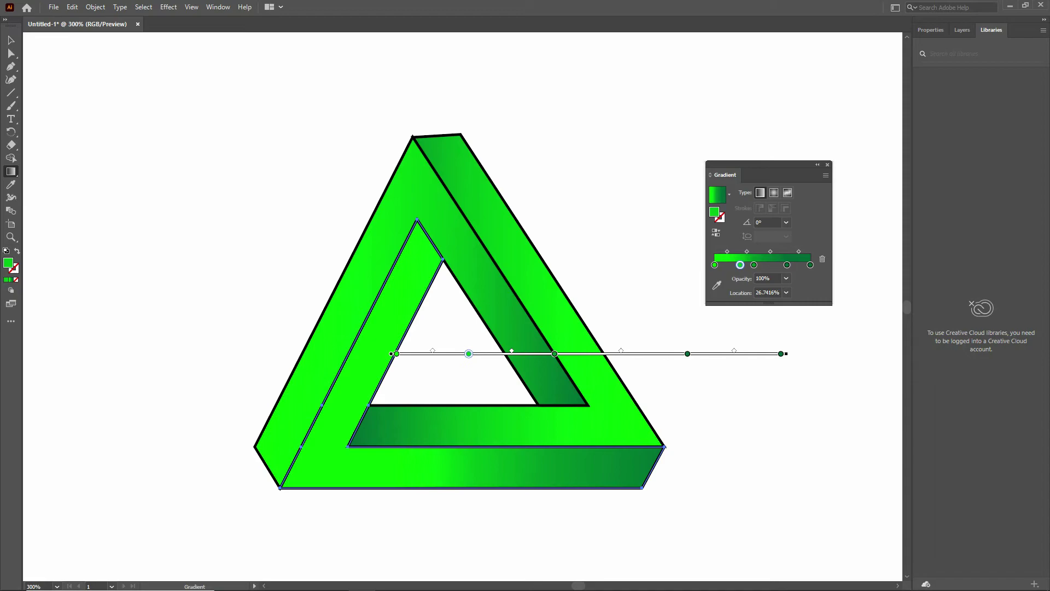
pyautogui.moveTo(781, 353); pyautogui.dragTo(762, 354)
pyautogui.click(714, 265)
pyautogui.moveTo(733, 265); pyautogui.dragTo(775, 264)
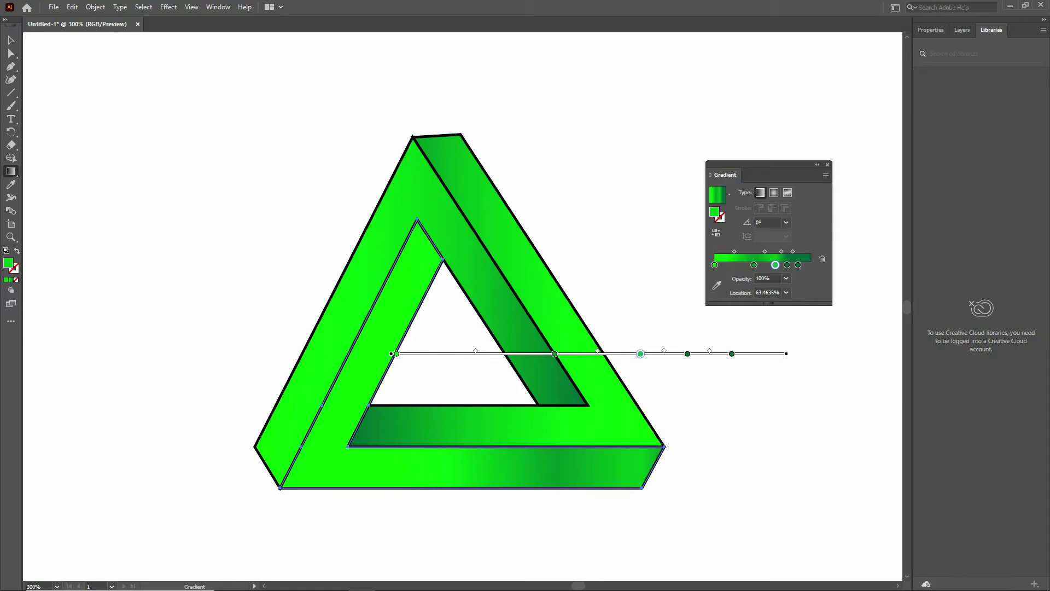
# Step: Try sampling a new colour for the light green stop at about 63% and undo the white result
pyautogui.click(716, 285)
pyautogui.click(716, 285)
pyautogui.press('Escape')
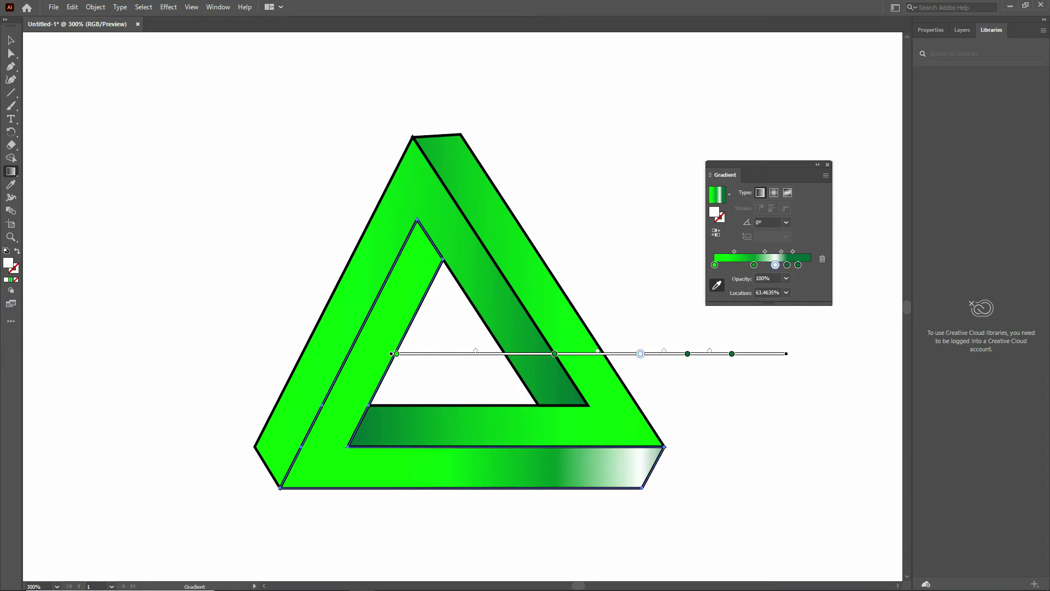
pyautogui.hotkey('ctrl', 'z')
pyautogui.click(716, 285)
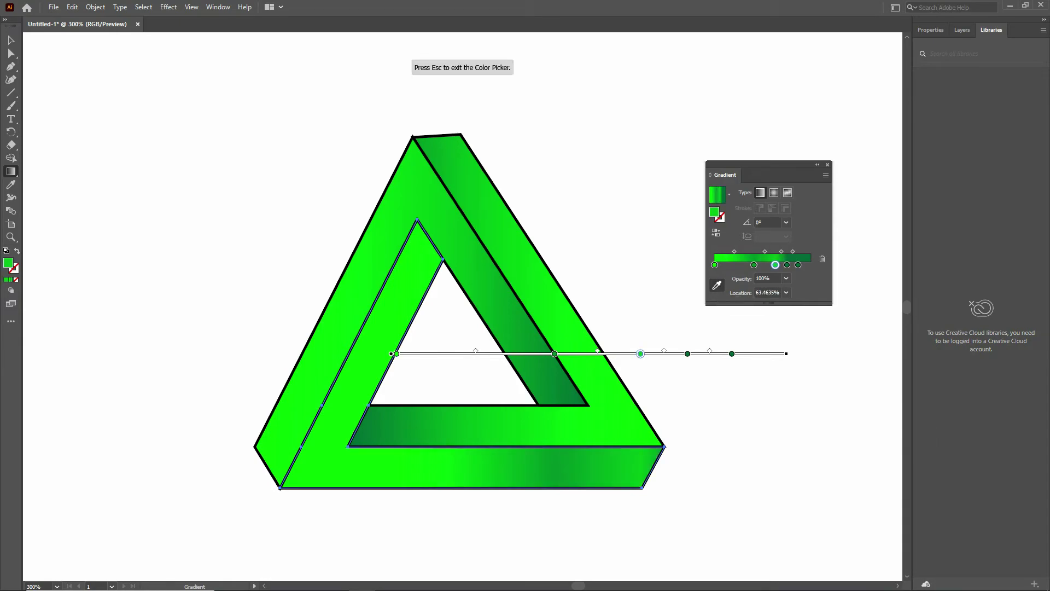
pyautogui.press('Escape')
# Step: Redraw the bottom bar's gradient diagonally at about 53°, remove its first stop and move the light green stop to about 4%
pyautogui.moveTo(429, 239); pyautogui.dragTo(673, 165)
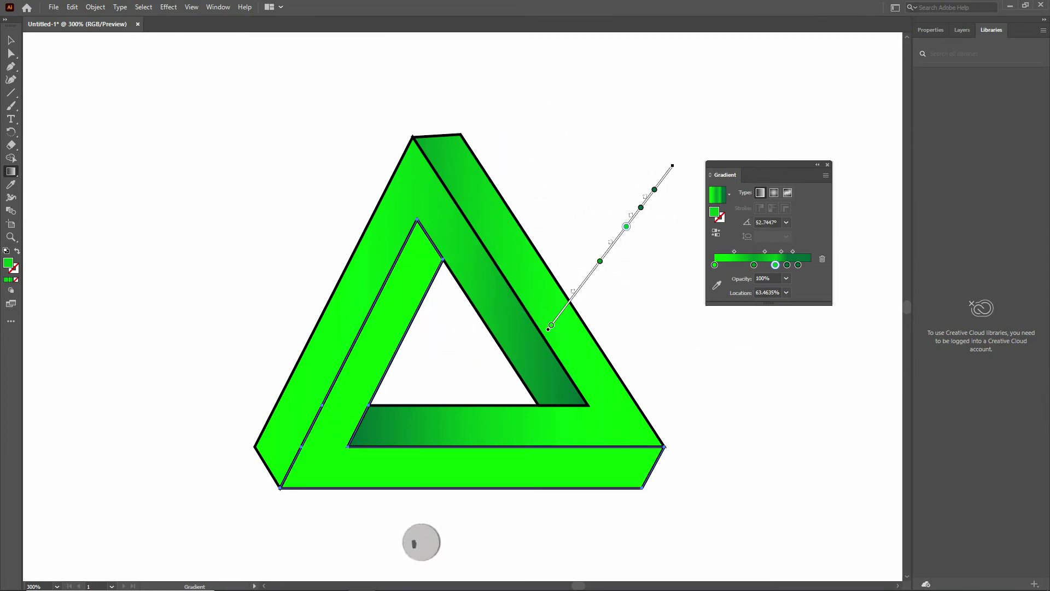
pyautogui.click(550, 327)
pyautogui.moveTo(550, 327); pyautogui.dragTo(575, 350)
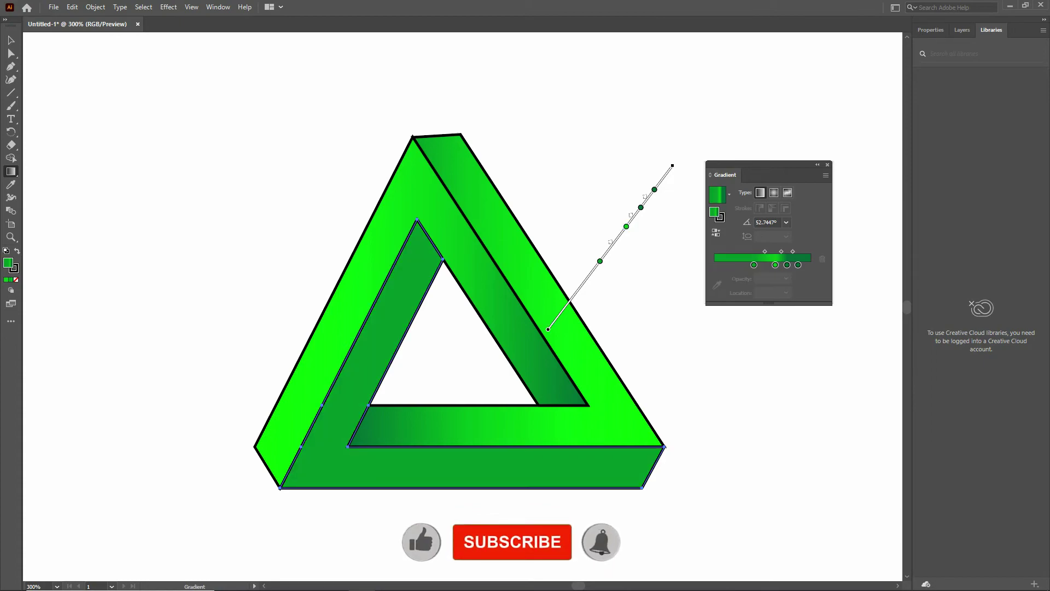
pyautogui.moveTo(626, 227); pyautogui.dragTo(556, 320)
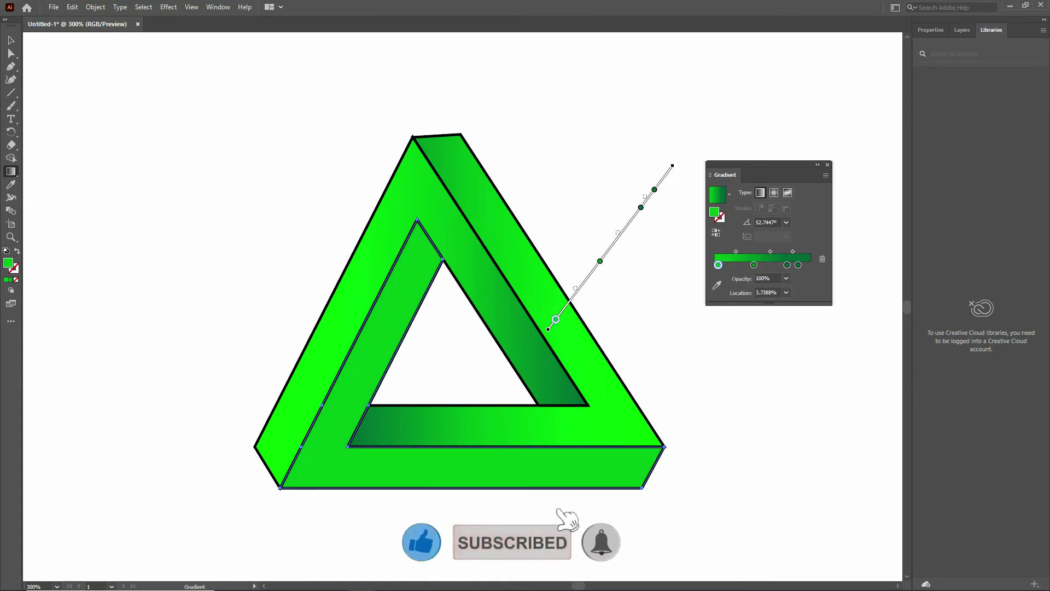
# Step: Reduce the gradient to three stops, with the dark green one at about 92% and a green one at the end, and deselect the bar
pyautogui.moveTo(600, 261); pyautogui.dragTo(616, 241)
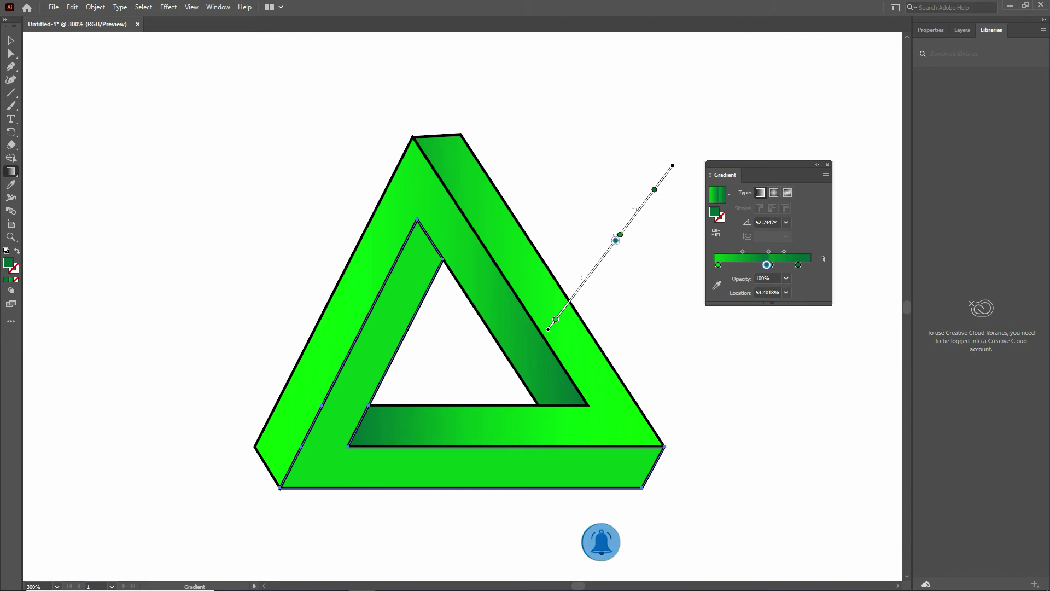
pyautogui.moveTo(620, 234); pyautogui.dragTo(669, 171)
pyautogui.click(616, 240)
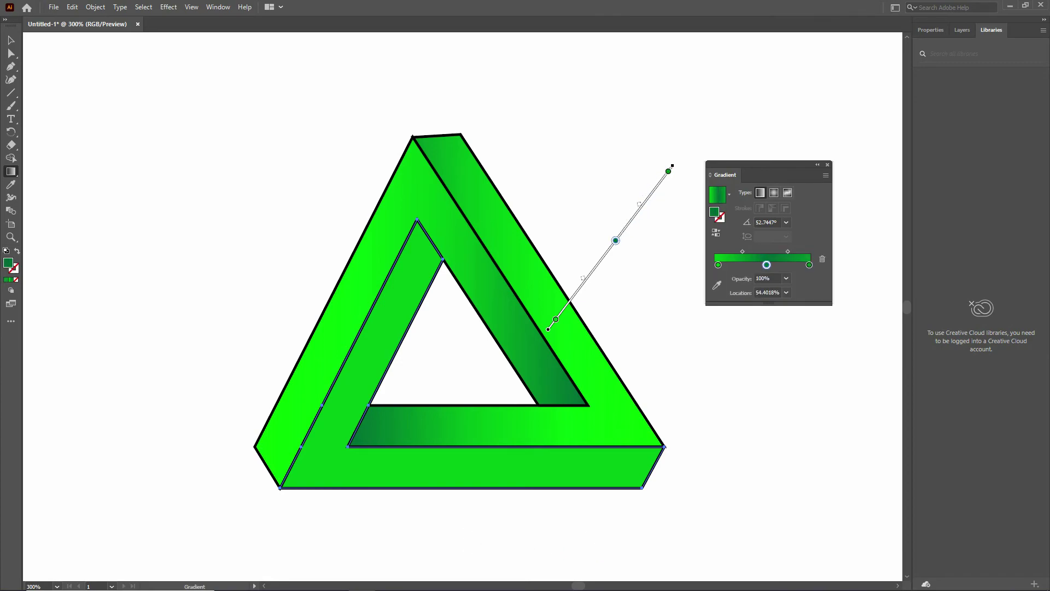
pyautogui.moveTo(612, 244); pyautogui.dragTo(661, 177)
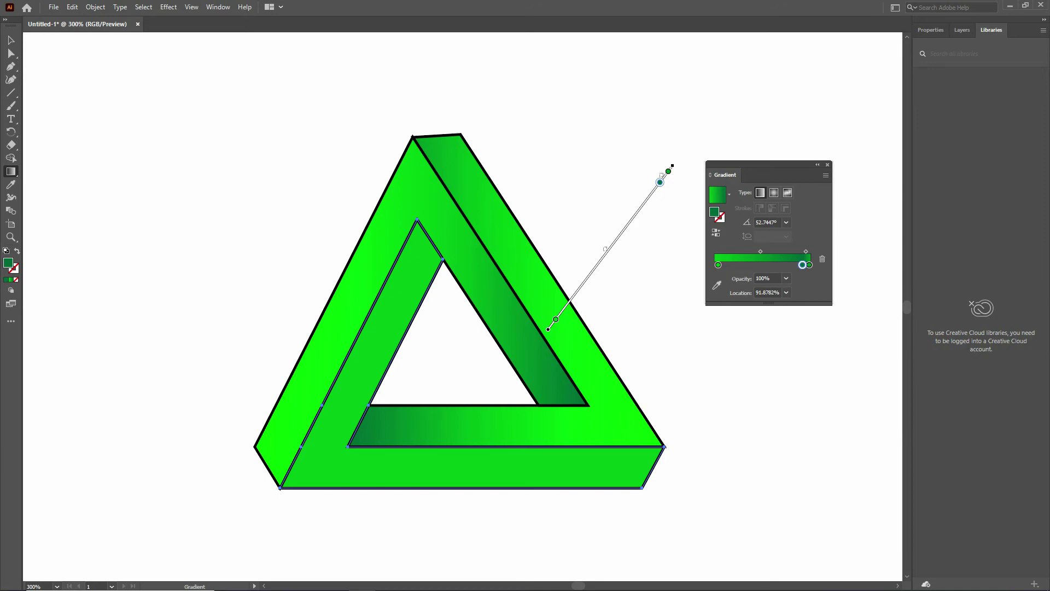
pyautogui.hotkey('ctrl', 'F9')
pyautogui.press('v')
pyautogui.hotkey('ctrl', 'shift', 'a')
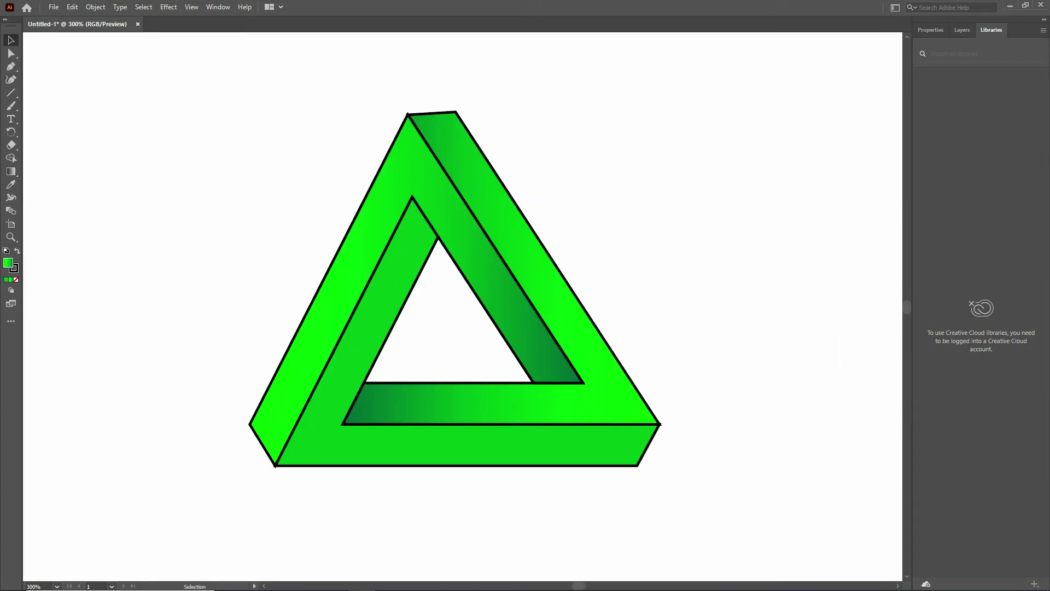
# Step: Select the whole triangle and reduce its stroke weight to 0.75 pt
pyautogui.moveTo(198, 98); pyautogui.dragTo(730, 526)
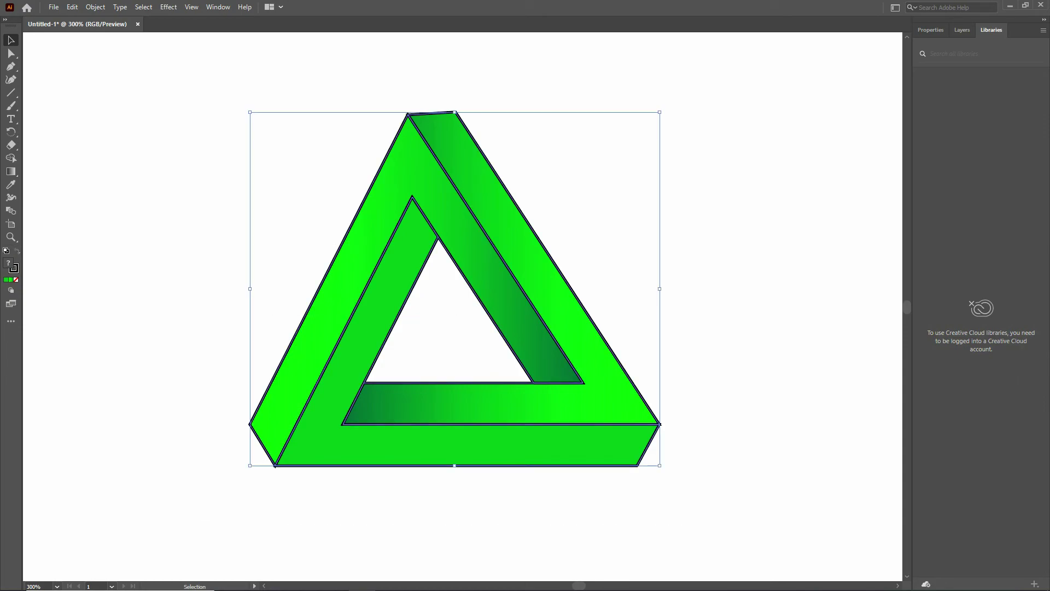
pyautogui.press('F6')
pyautogui.click(929, 30)
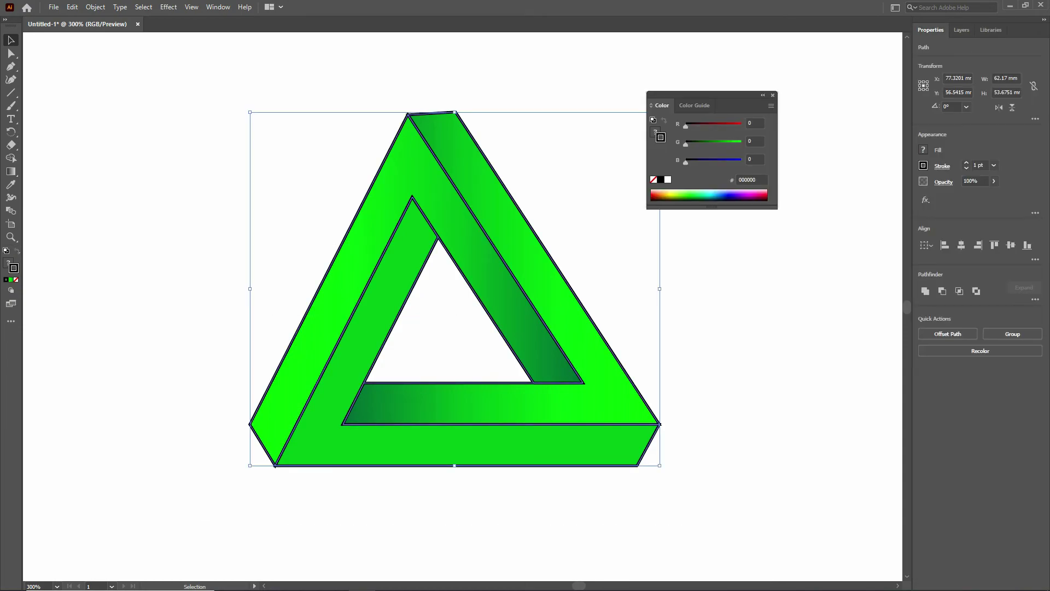
pyautogui.click(966, 168)
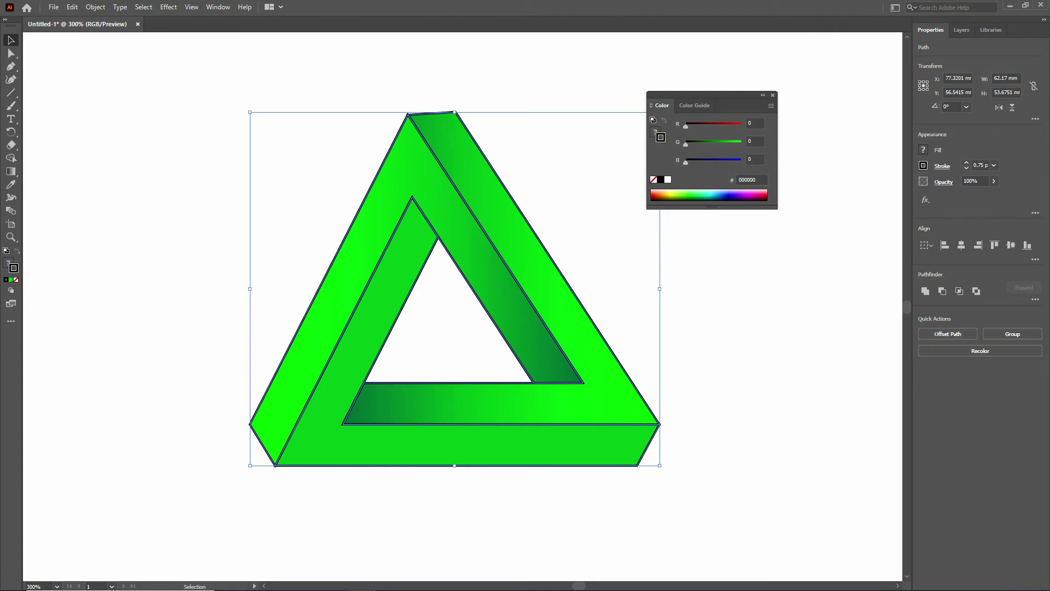
# Step: Change the triangle's stroke colour to the orange-brown A26900
pyautogui.click(663, 195)
pyautogui.click(664, 198)
pyautogui.press('Return')
pyautogui.click(581, 383)
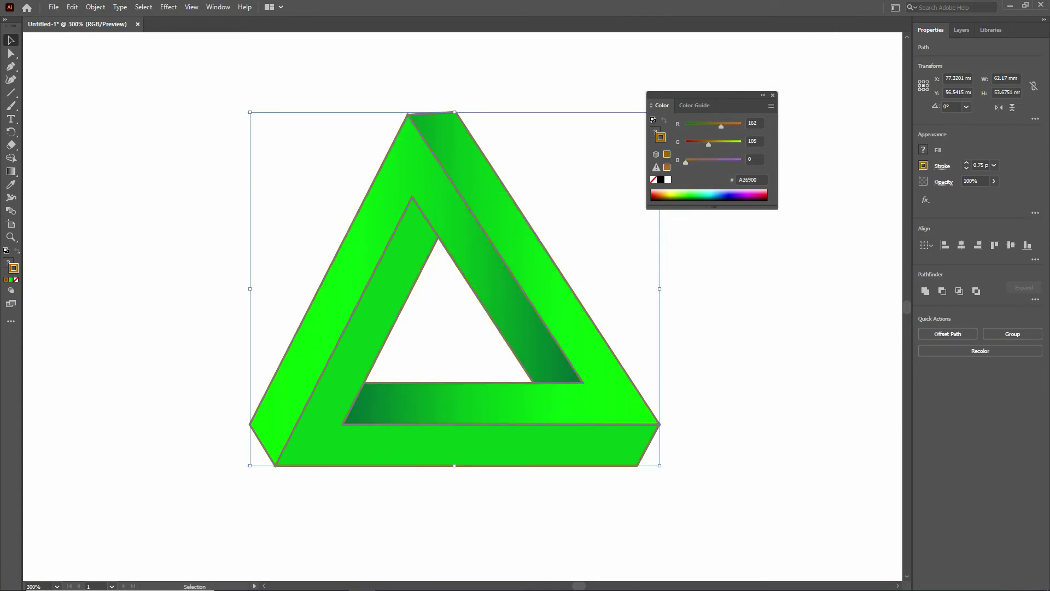
pyautogui.click(772, 95)
pyautogui.click(772, 98)
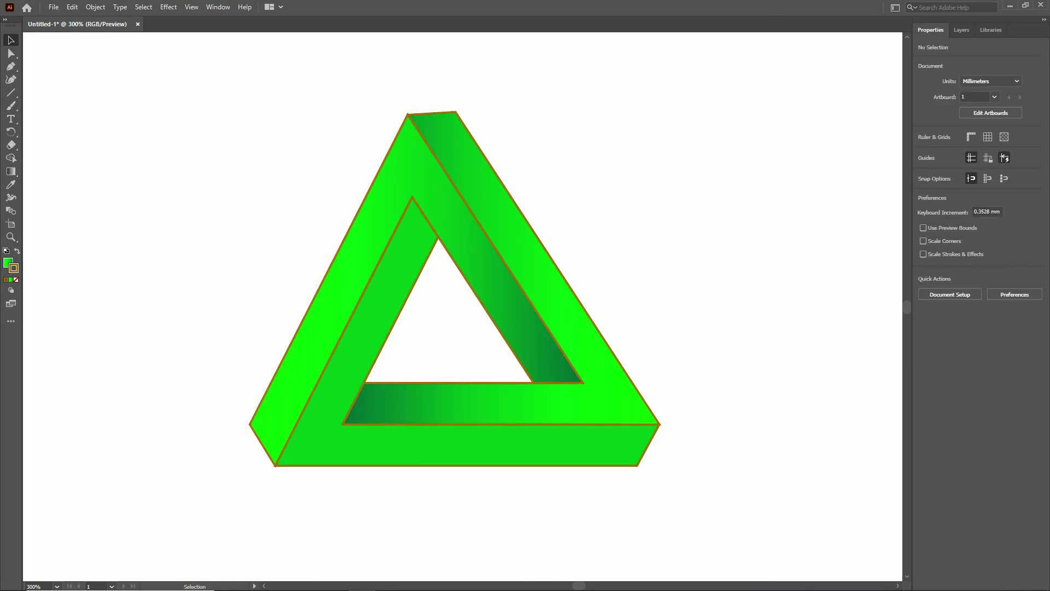
# Step: Select the whole triangle again and pick a light green from the colour spectrum for its stroke
pyautogui.moveTo(226, 107); pyautogui.dragTo(673, 476)
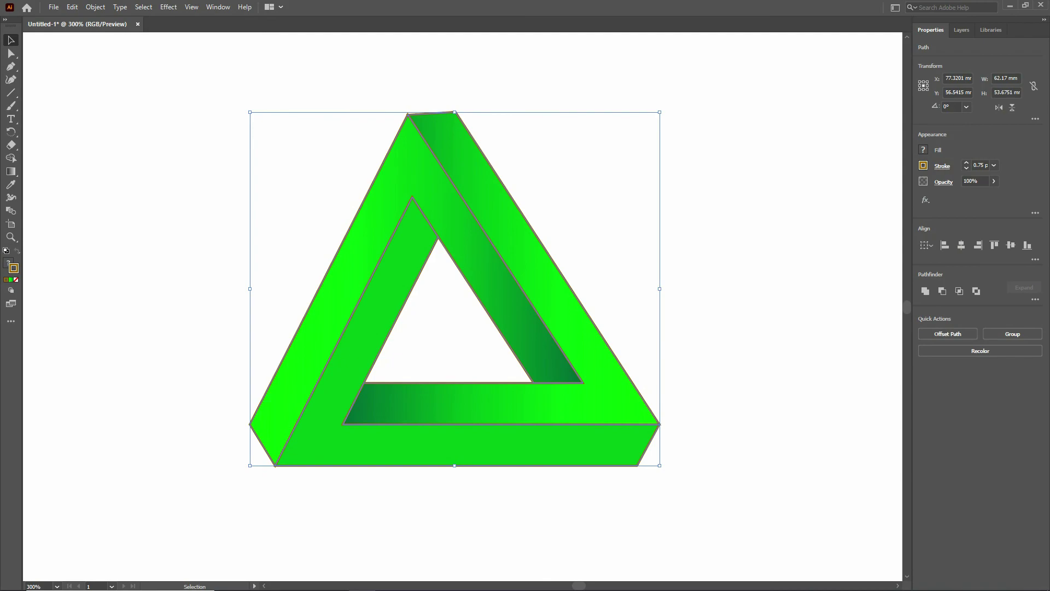
pyautogui.click(922, 165)
pyautogui.click(811, 212)
pyautogui.click(819, 212)
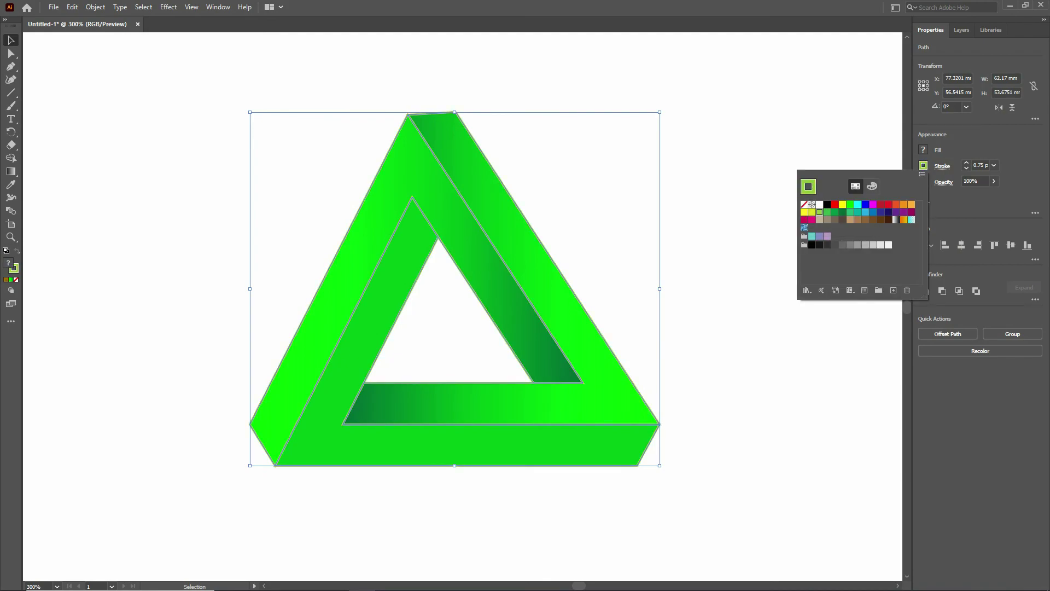
pyautogui.click(873, 186)
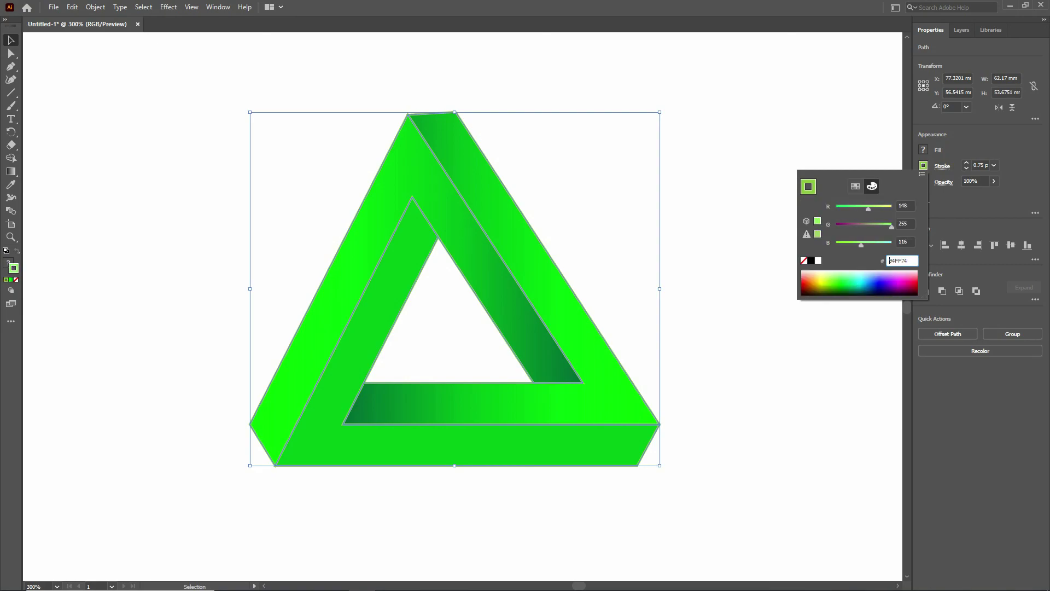
pyautogui.moveTo(835, 275); pyautogui.dragTo(840, 276)
pyautogui.press('Return')
pyautogui.press('Return')
pyautogui.click(580, 384)
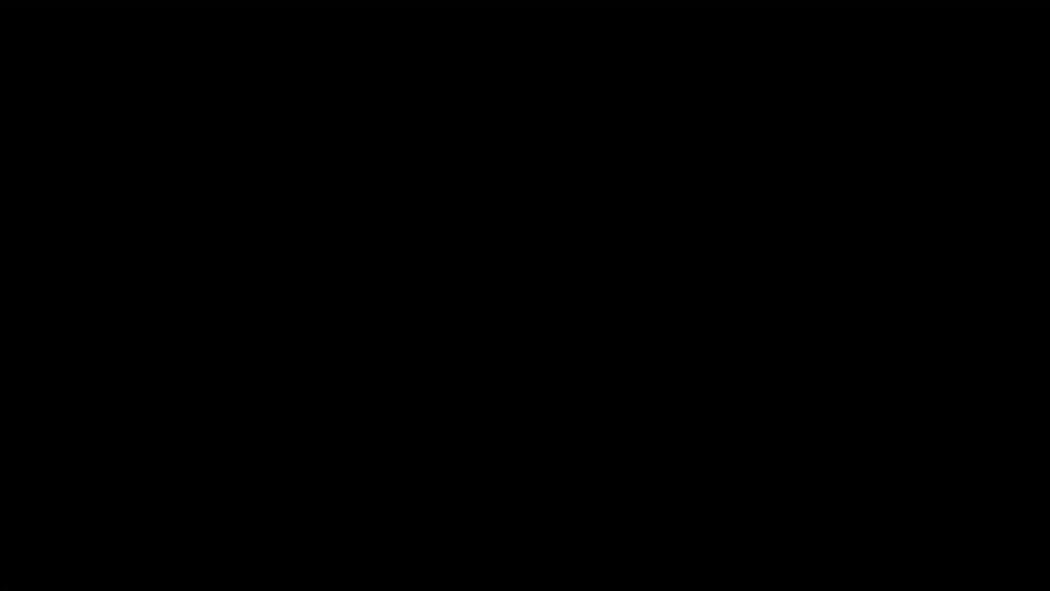